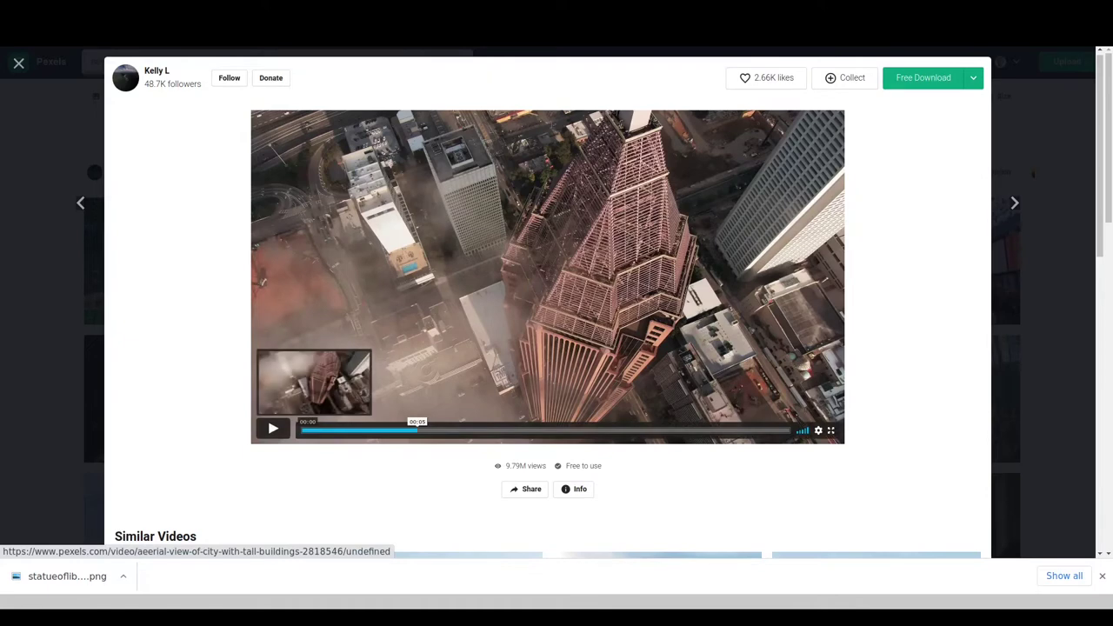
Preview the aerial city video from its start and check the footage near its end
{"action": "left_click", "coordinate": [310, 430]}
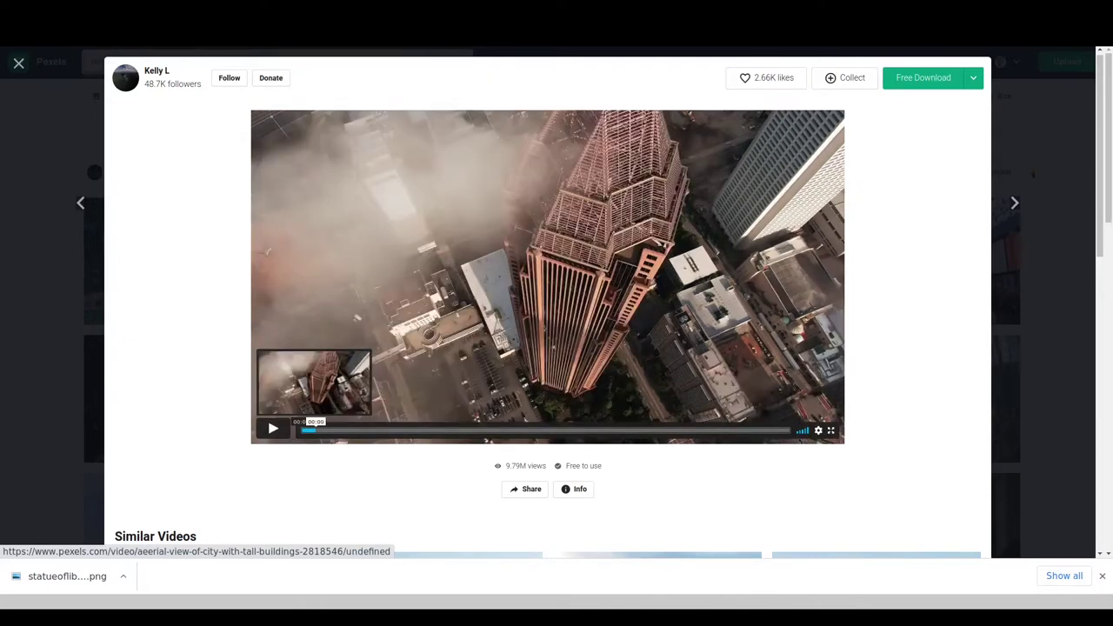
{"action": "left_click", "coordinate": [272, 428]}
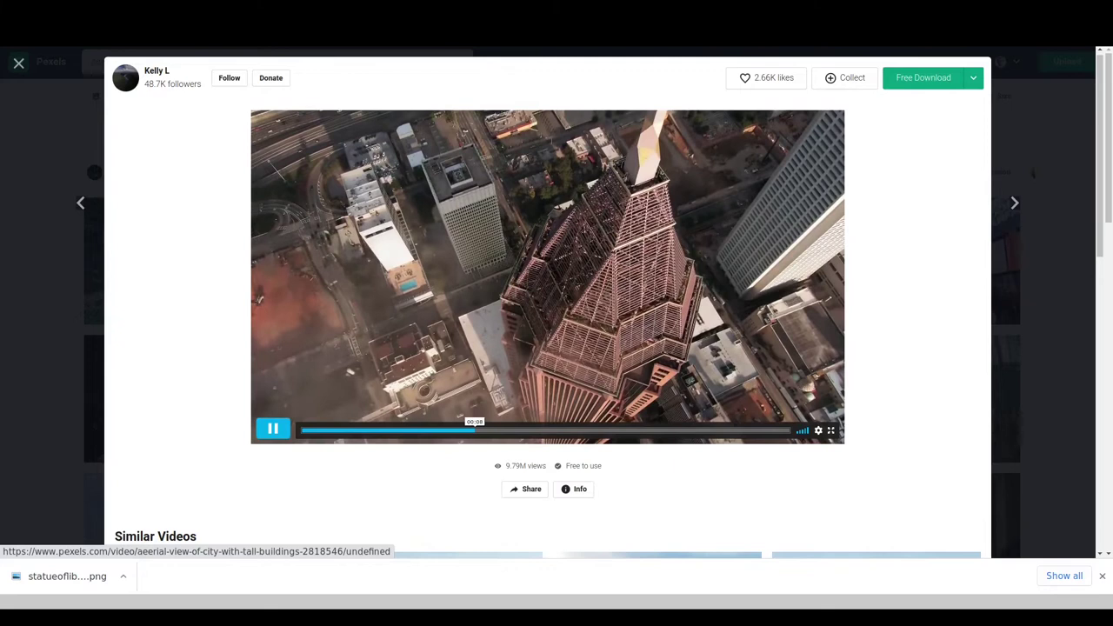
{"action": "key", "text": "space"}
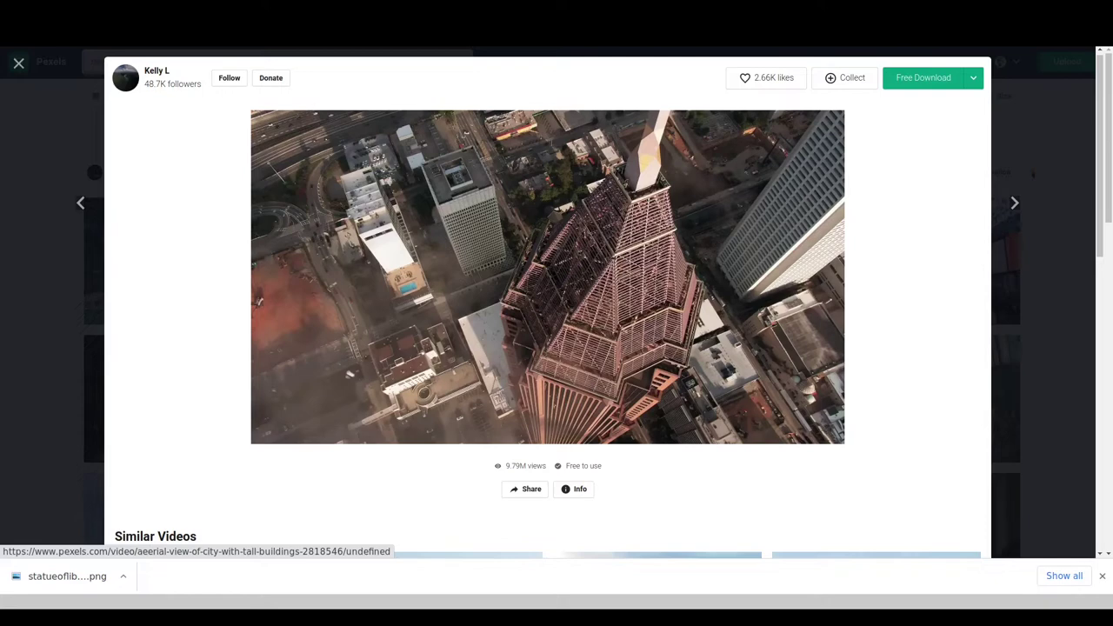
{"action": "left_click", "coordinate": [752, 429]}
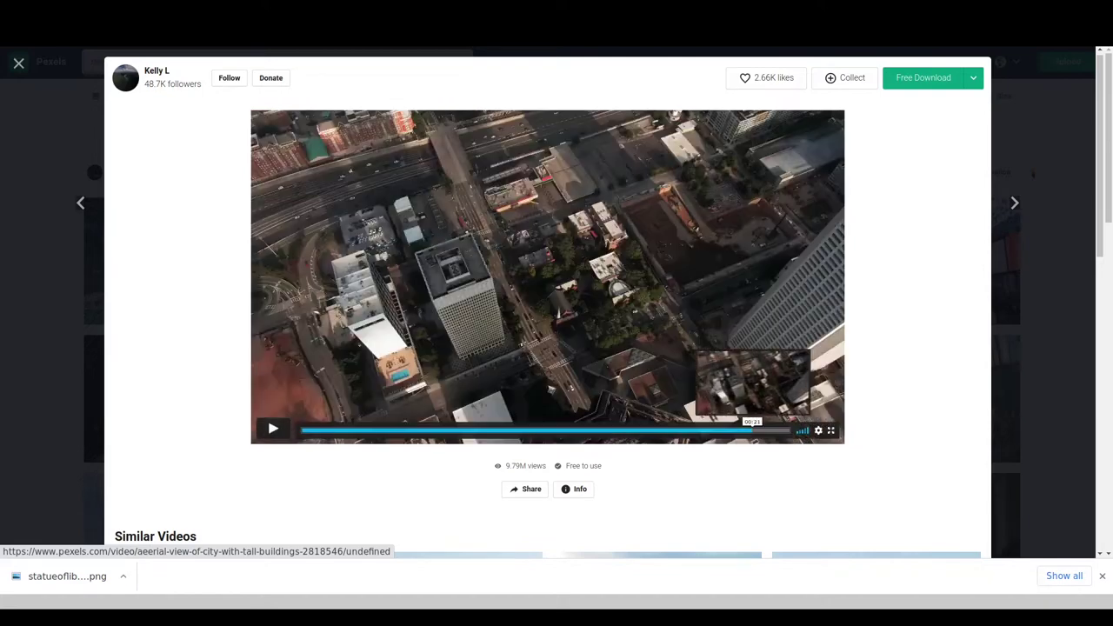
{"action": "left_click", "coordinate": [777, 430]}
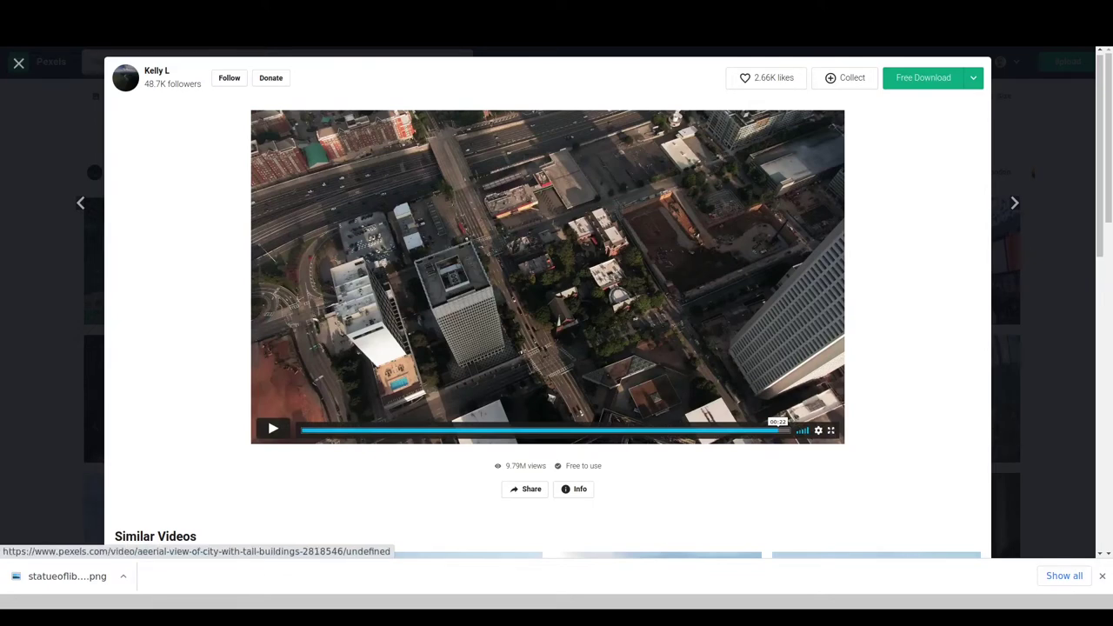
Switch to the Canva video design and add a square enlarged to cover the whole page
{"action": "key", "text": "ctrl+Tab"}
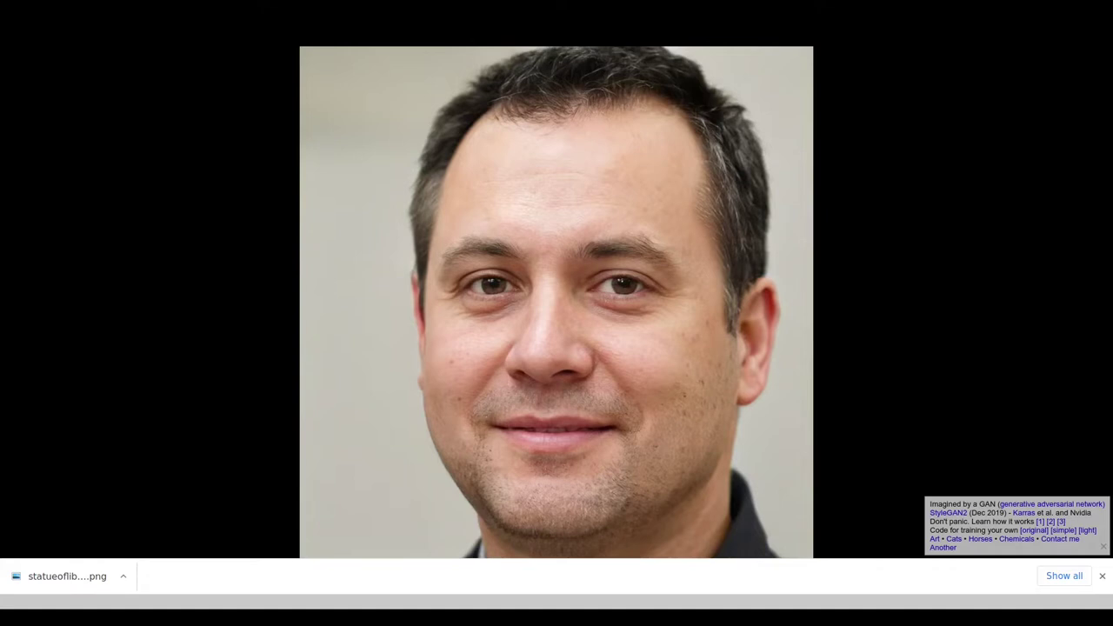
{"action": "key", "text": "ctrl+Tab"}
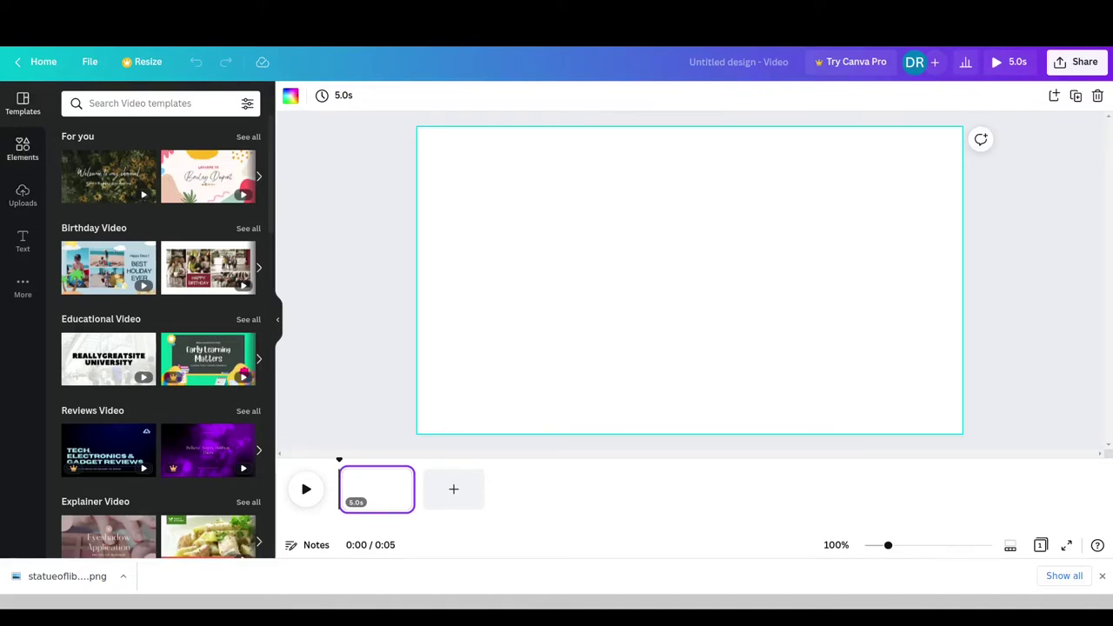
{"action": "left_click", "coordinate": [22, 148]}
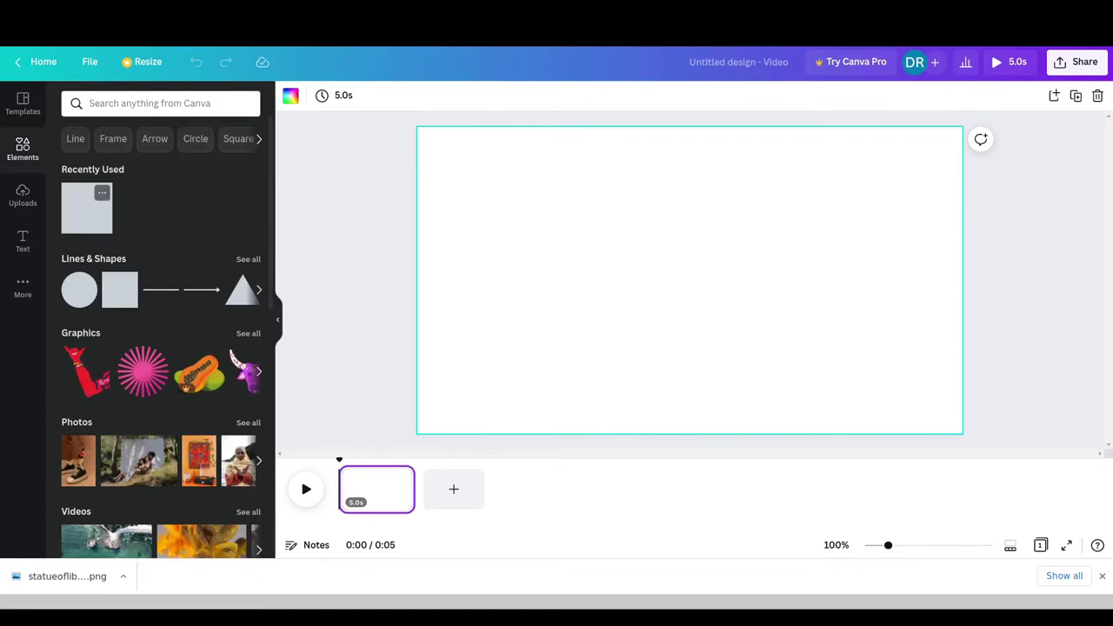
{"action": "left_click_drag", "start_coordinate": [87, 209], "coordinate": [484, 197]}
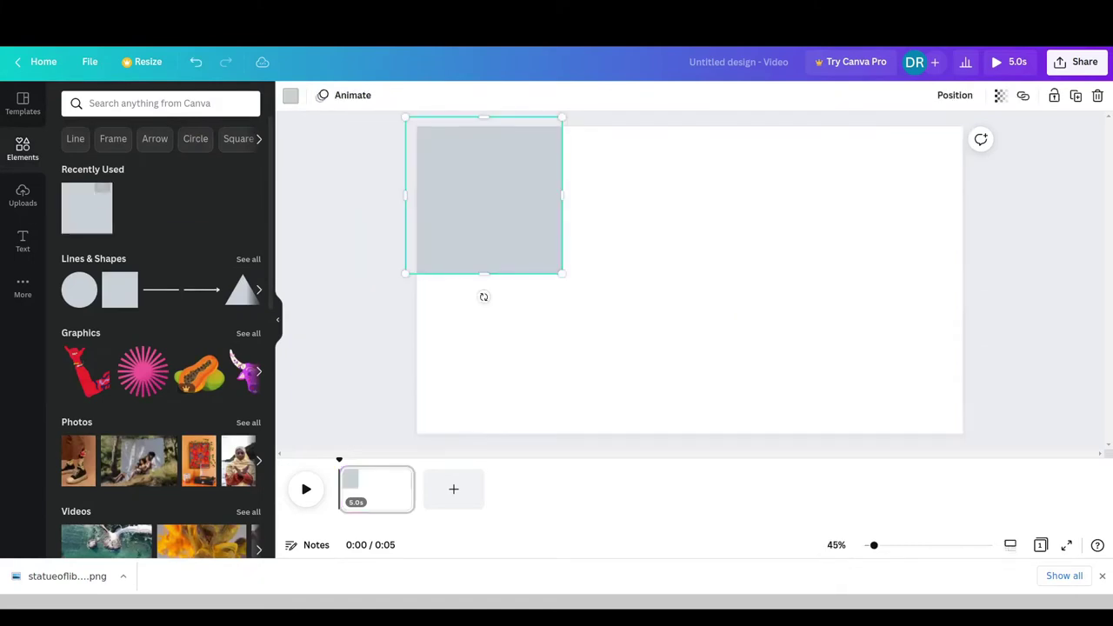
{"action": "left_click_drag", "start_coordinate": [561, 273], "coordinate": [973, 461]}
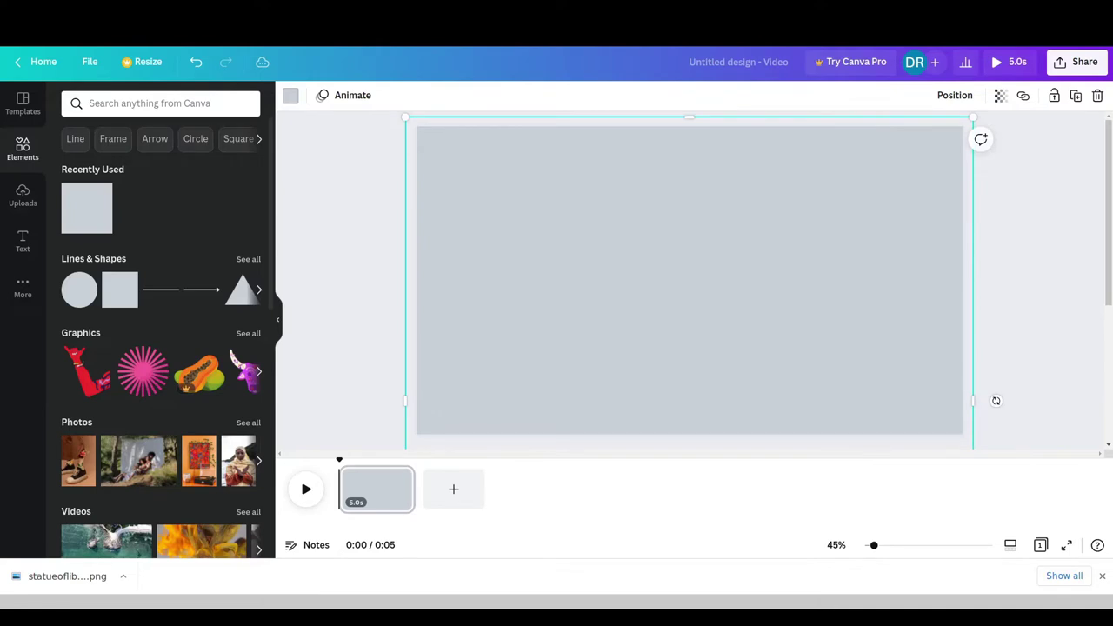
{"action": "key", "text": "Escape"}
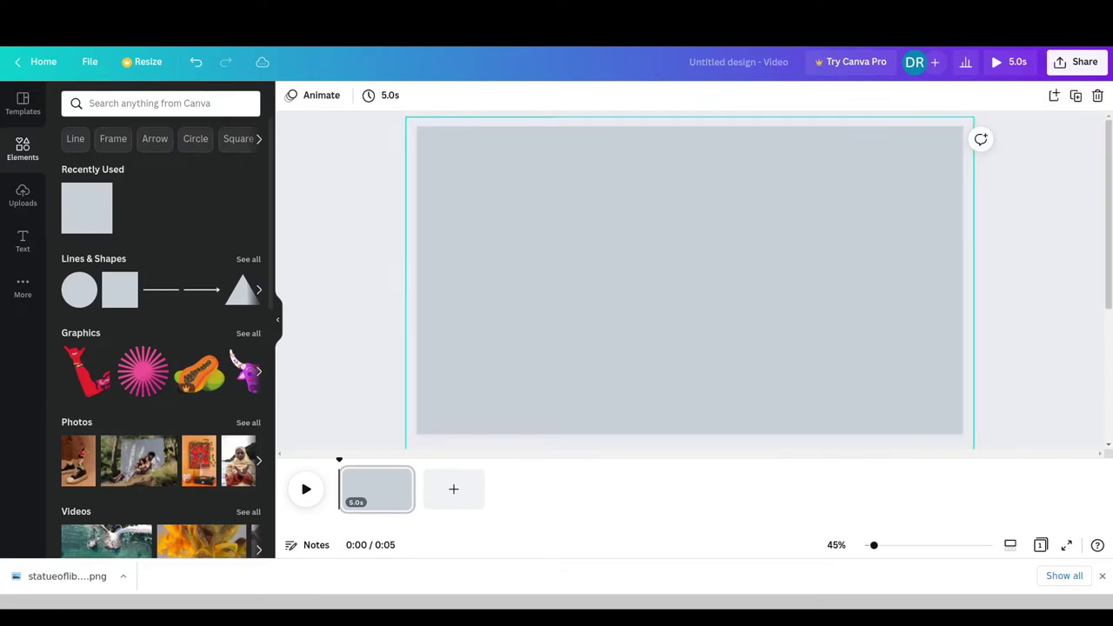
Select the page-filling square and copy the colour code #00b140 from the Mousepad note
{"action": "left_click", "coordinate": [689, 280]}
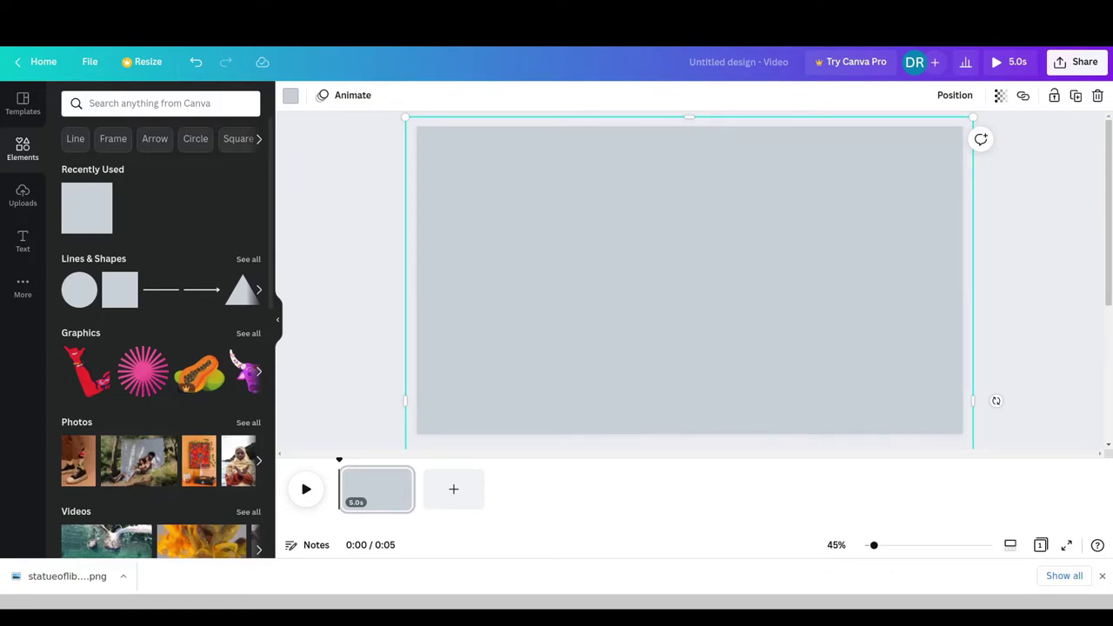
{"action": "left_click_drag", "start_coordinate": [348, 600], "coordinate": [554, 171]}
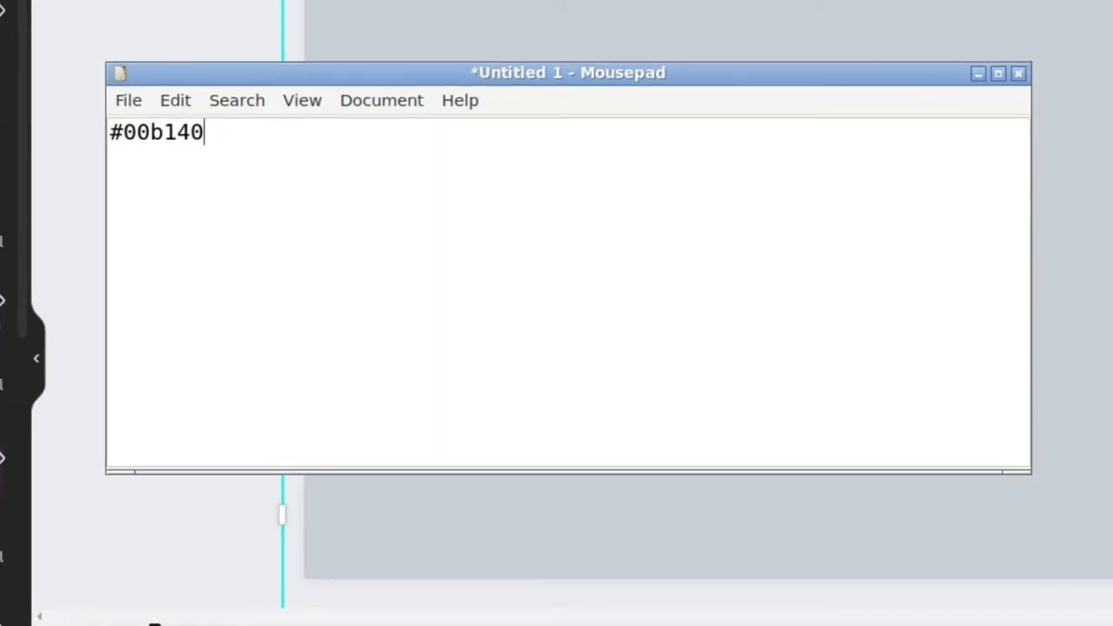
{"action": "key", "text": "ctrl+a"}
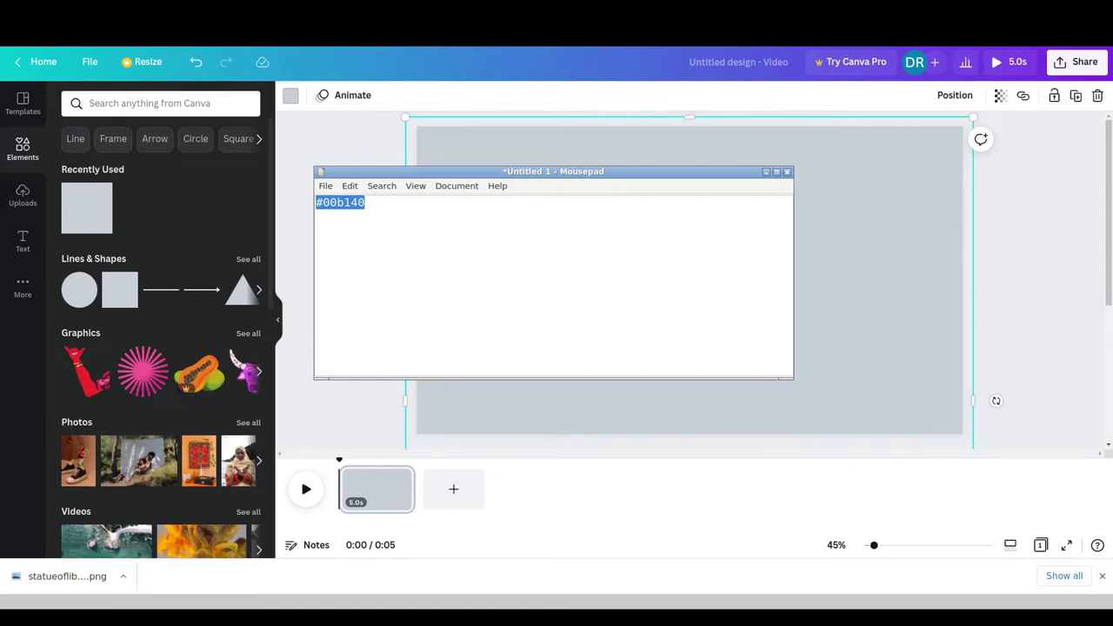
{"action": "right_click", "coordinate": [348, 207]}
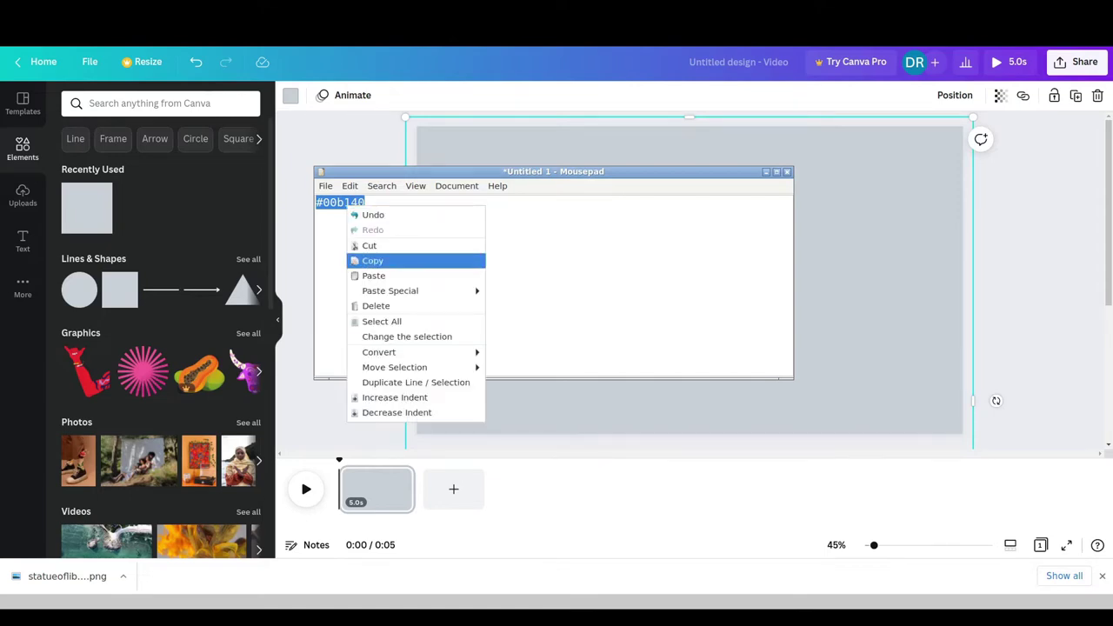
{"action": "left_click", "coordinate": [374, 258]}
{"action": "left_click_drag", "start_coordinate": [722, 172], "coordinate": [34, 195]}
Set the page-filling square's fill to the copied custom colour #00B140
{"action": "left_click", "coordinate": [291, 96]}
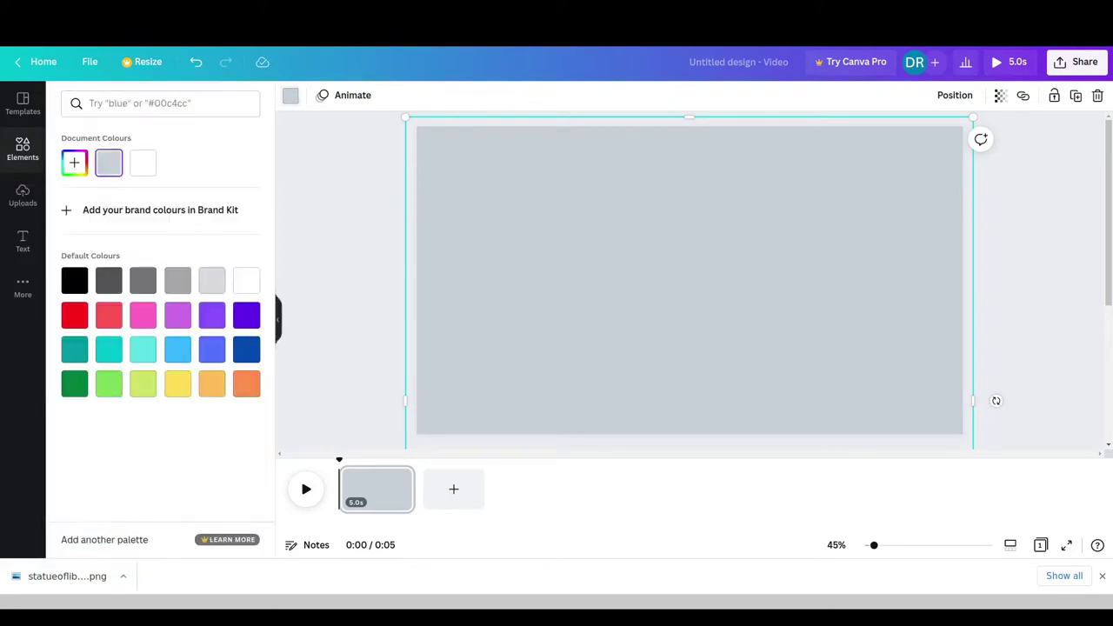
{"action": "left_click", "coordinate": [73, 163]}
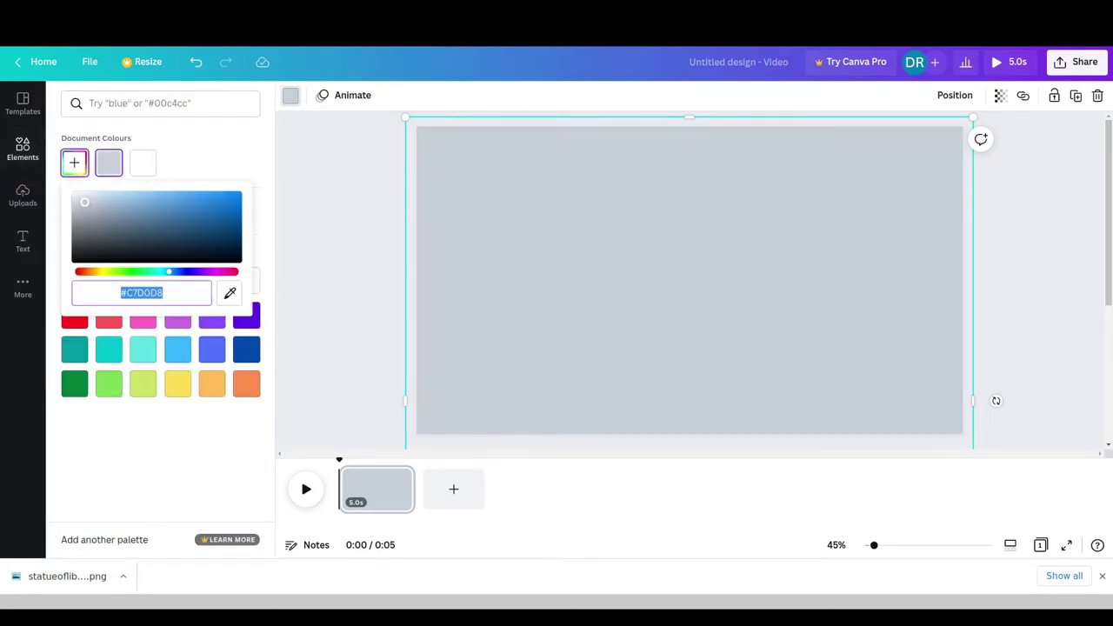
{"action": "key", "text": "ctrl+v"}
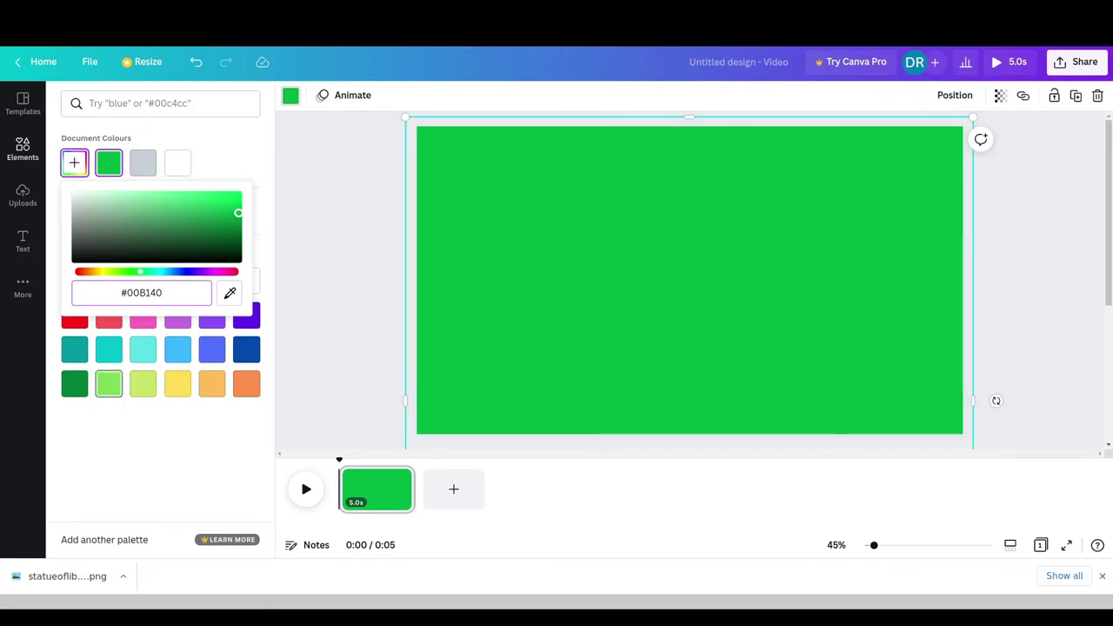
Try the default light green as the square's fill and restore the custom colour #00B140
{"action": "left_click", "coordinate": [109, 383]}
{"action": "left_click", "coordinate": [74, 163]}
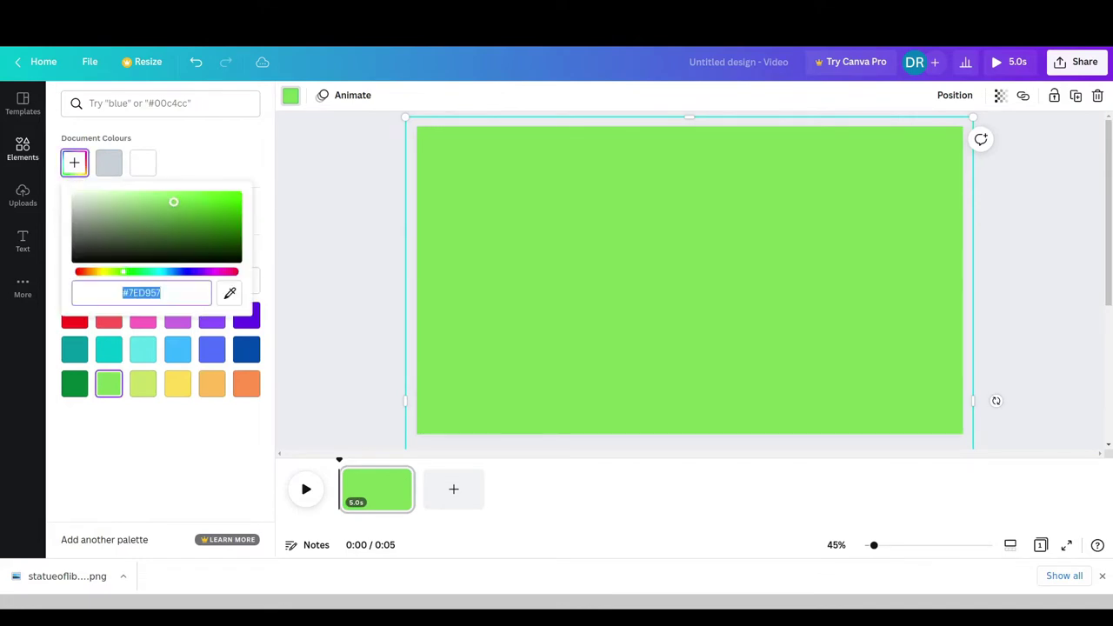
{"action": "key", "text": "ctrl+v"}
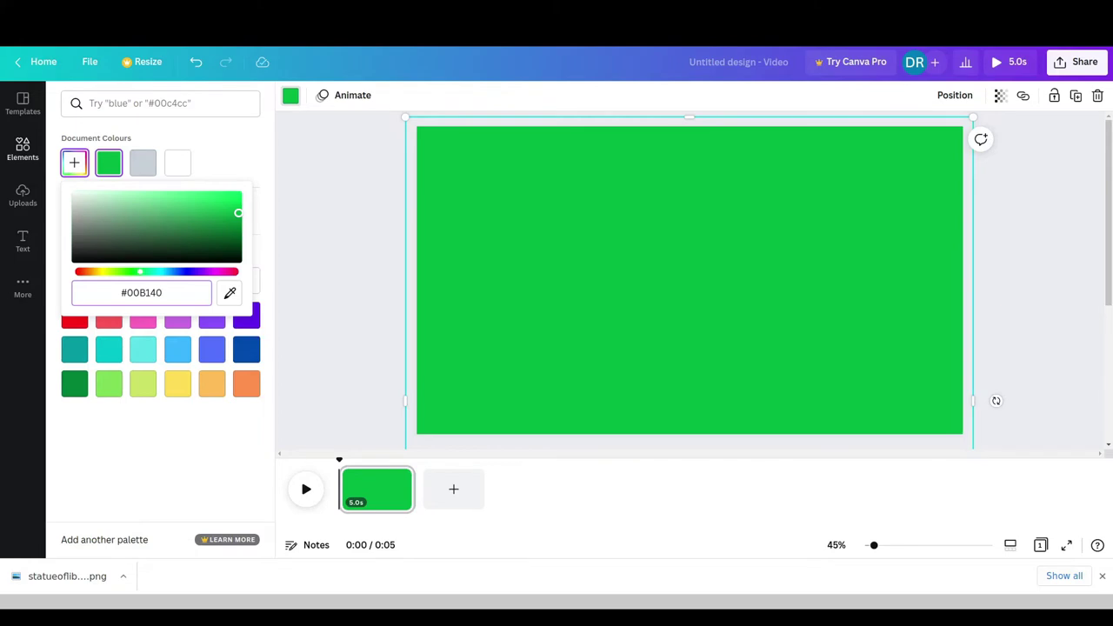
{"action": "key", "text": "Return"}
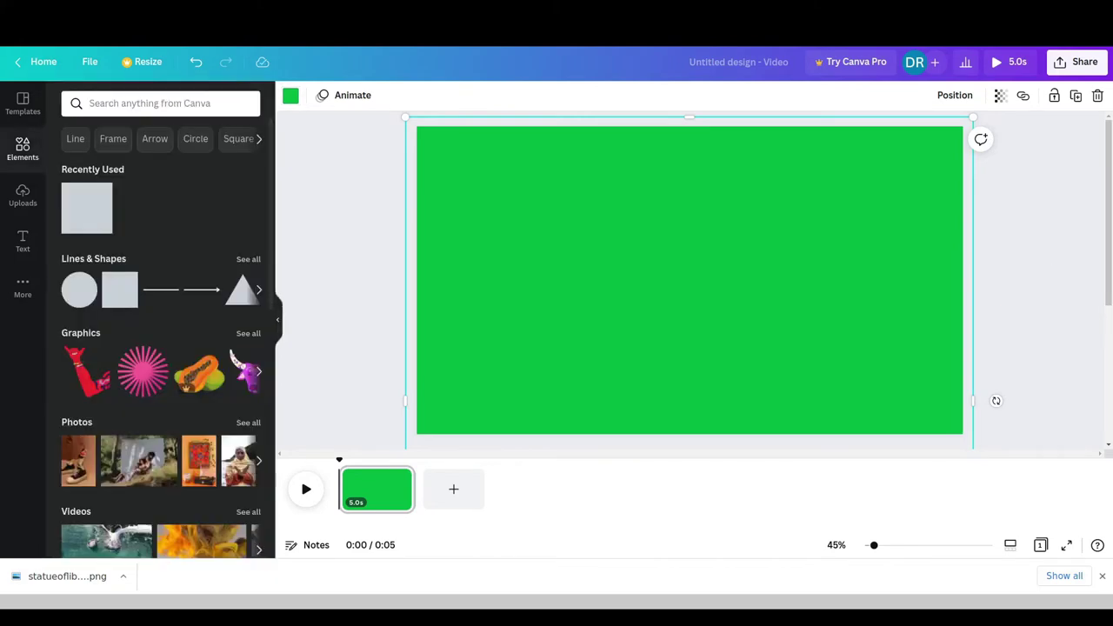
Preview the green-screen video and return to the editor
{"action": "left_click", "coordinate": [1008, 63]}
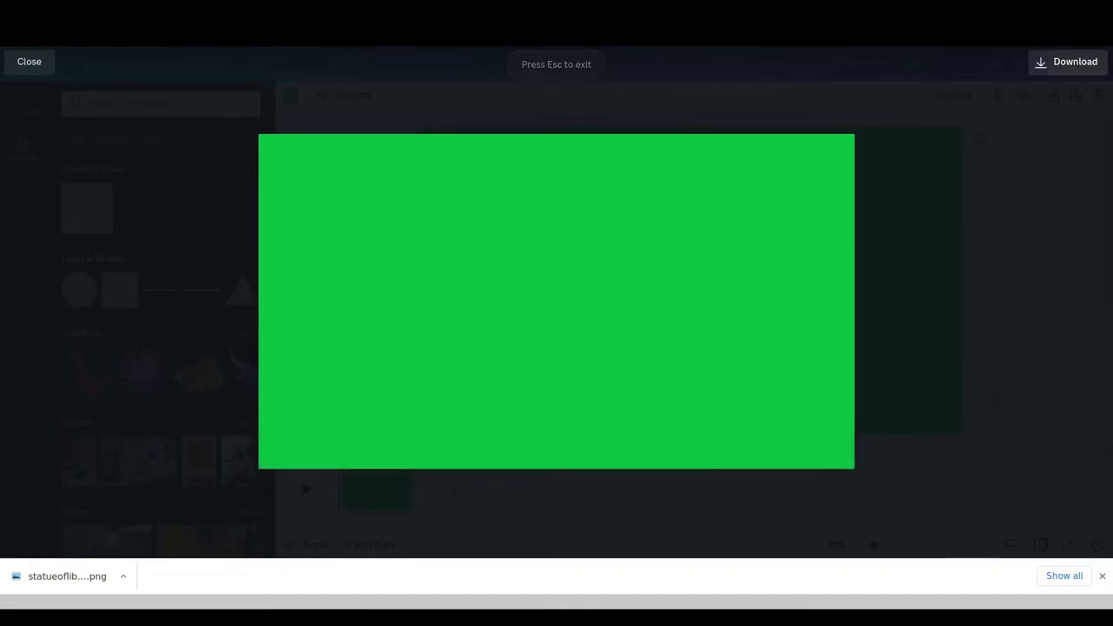
{"action": "key", "text": "Escape"}
{"action": "left_click", "coordinate": [1008, 63]}
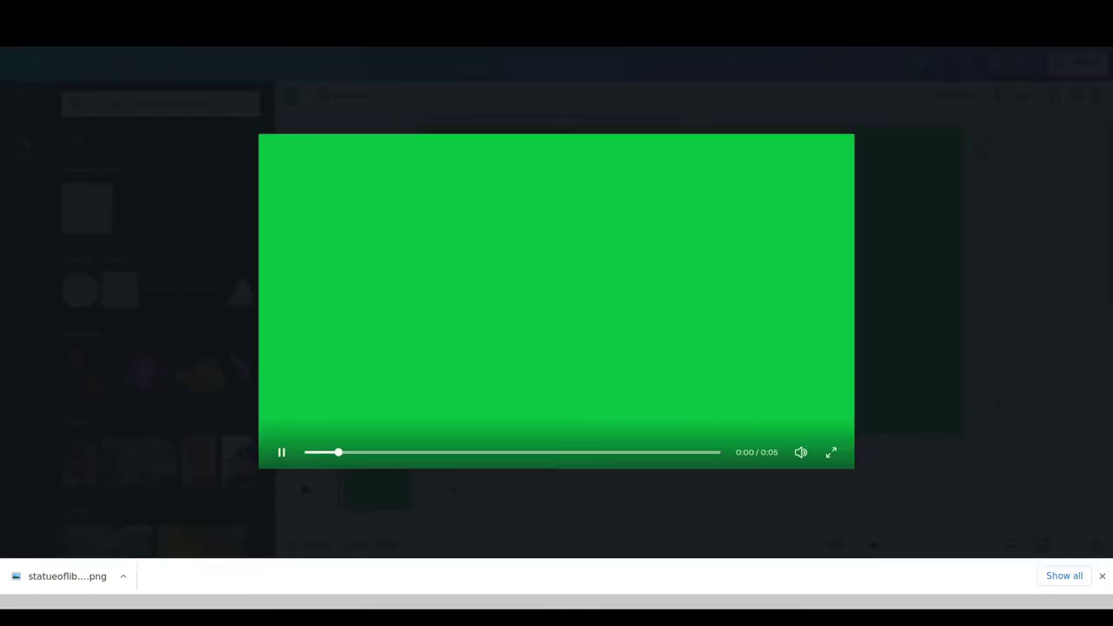
{"action": "left_click", "coordinate": [1013, 61]}
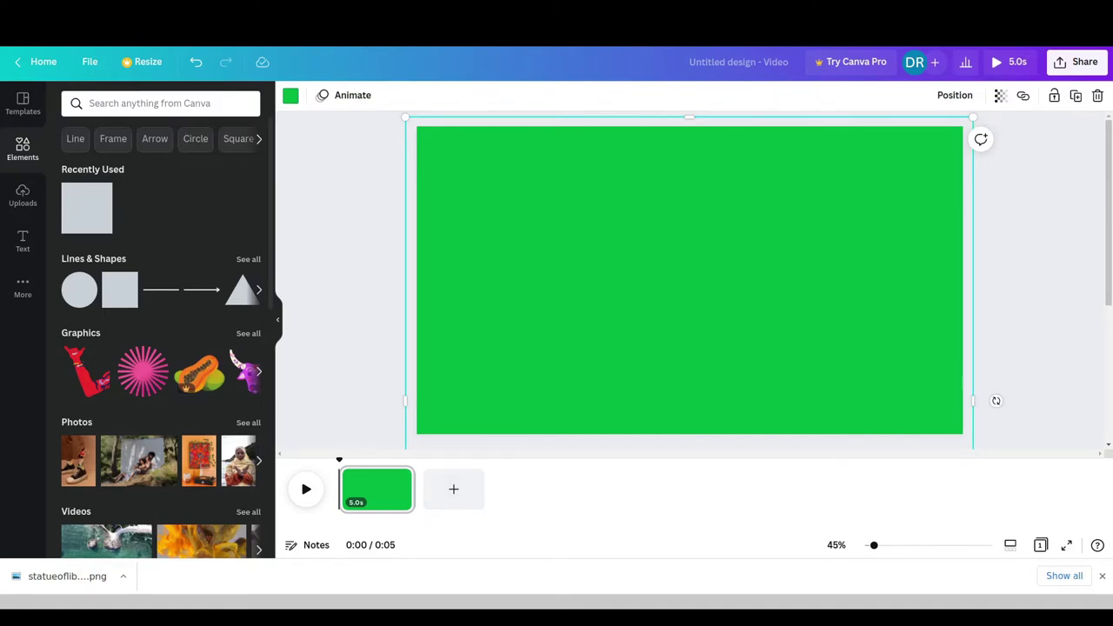
Add a second square and reshape it into a long, thin grey bar along the lower part of the page
{"action": "left_click_drag", "start_coordinate": [87, 209], "coordinate": [558, 320]}
{"action": "left_click_drag", "start_coordinate": [636, 320], "coordinate": [963, 319]}
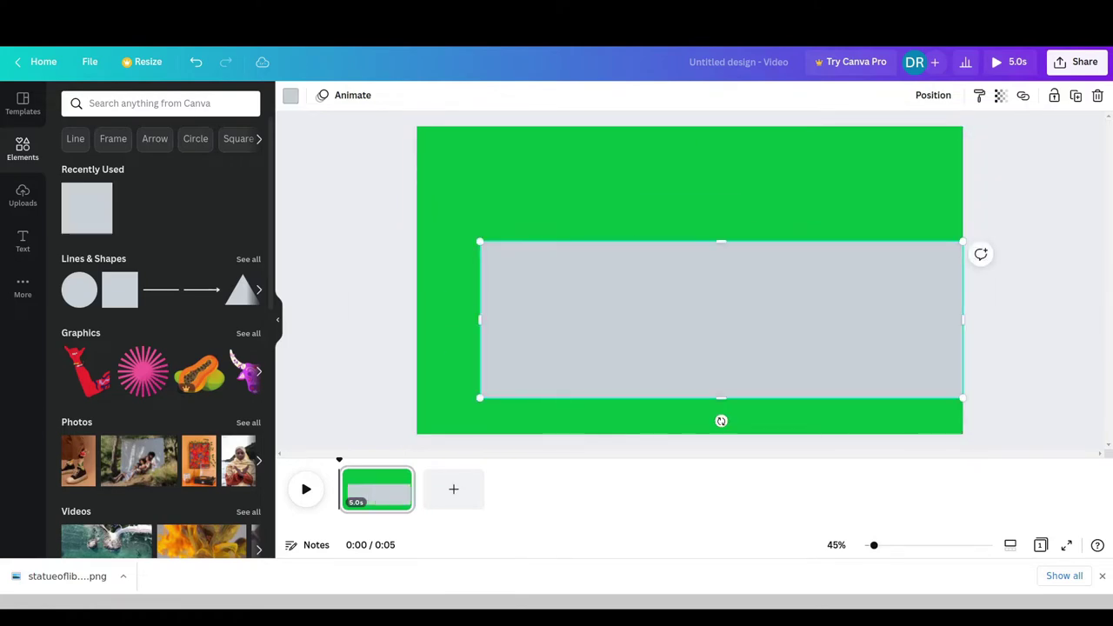
{"action": "left_click_drag", "start_coordinate": [720, 319], "coordinate": [658, 331]}
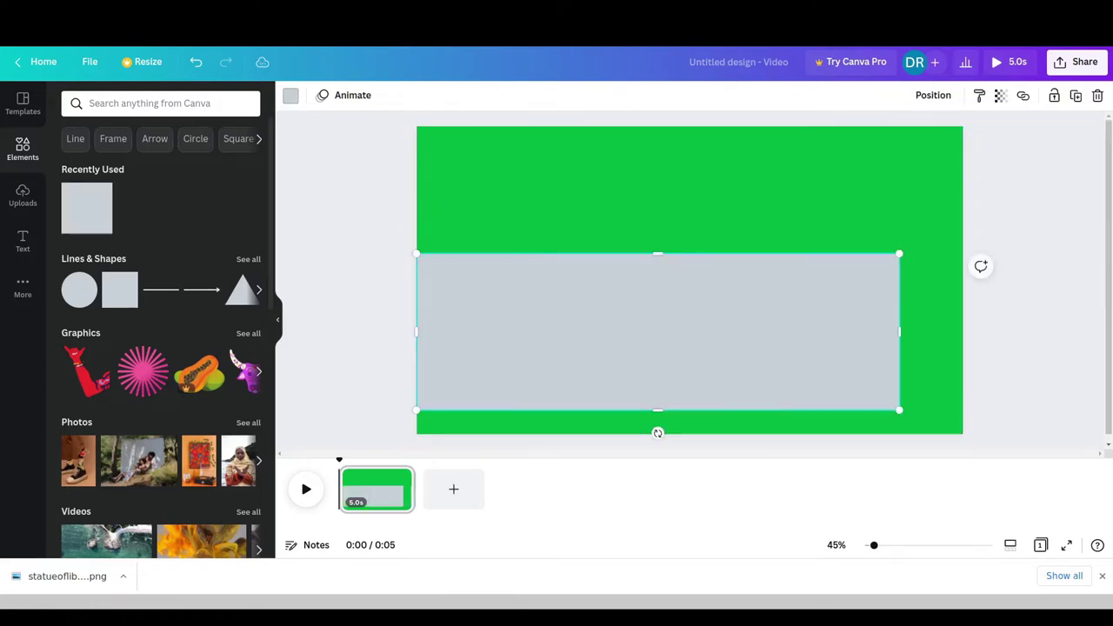
{"action": "left_click_drag", "start_coordinate": [899, 254], "coordinate": [690, 322]}
{"action": "left_click_drag", "start_coordinate": [691, 365], "coordinate": [864, 365]}
{"action": "left_click_drag", "start_coordinate": [641, 322], "coordinate": [653, 372]}
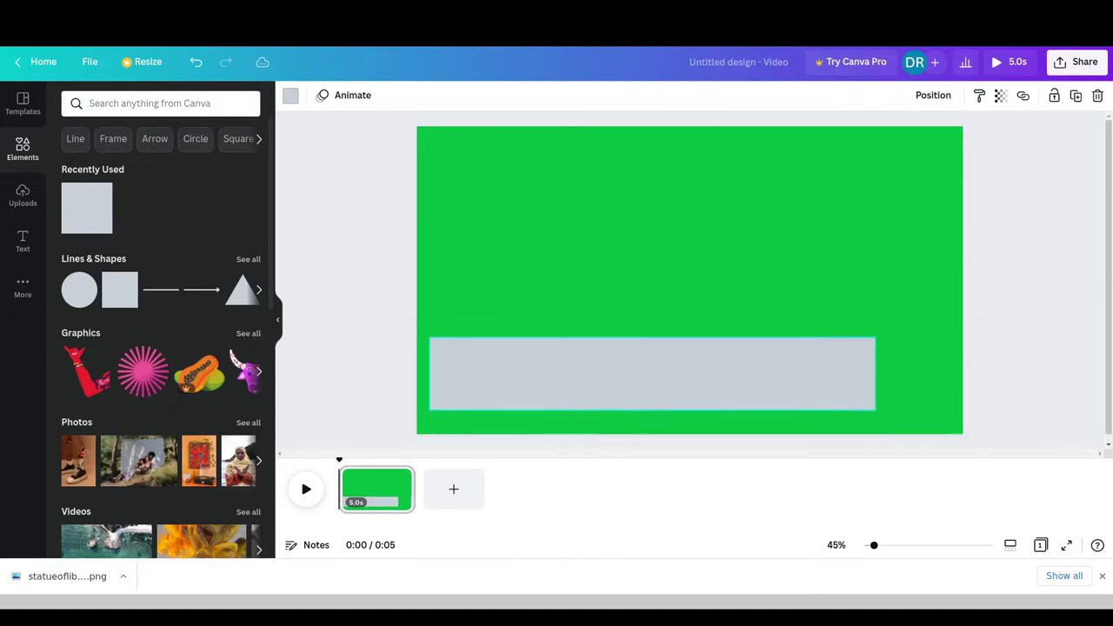
Add a heading on the grey bar reading "Dave Eats NYC"
{"action": "left_click", "coordinate": [23, 241]}
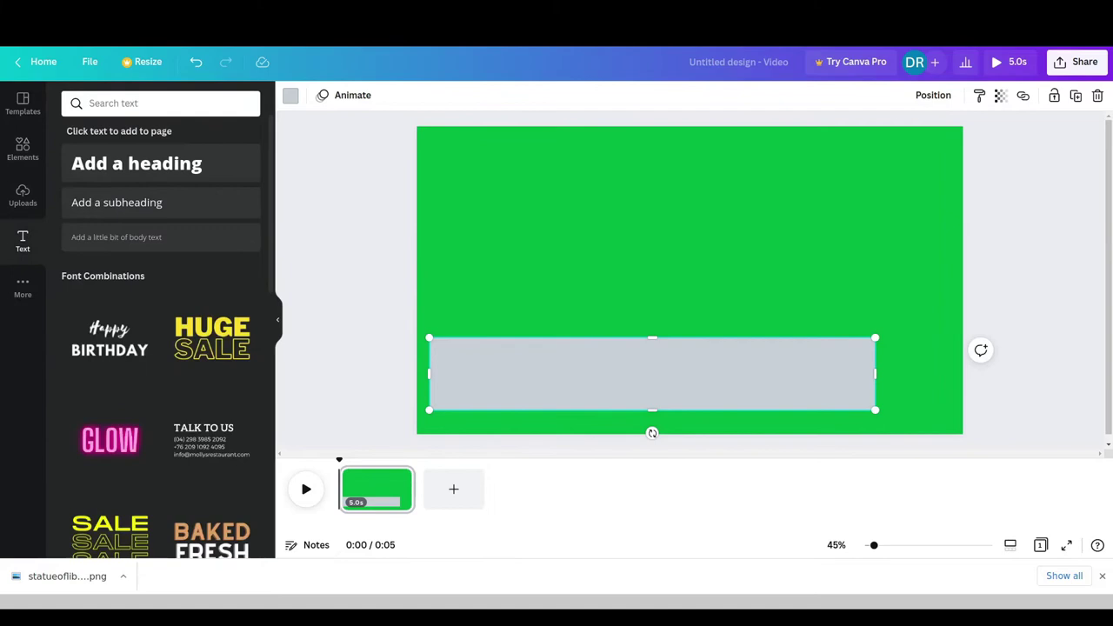
{"action": "left_click_drag", "start_coordinate": [137, 163], "coordinate": [580, 380]}
{"action": "left_click", "coordinate": [580, 380]}
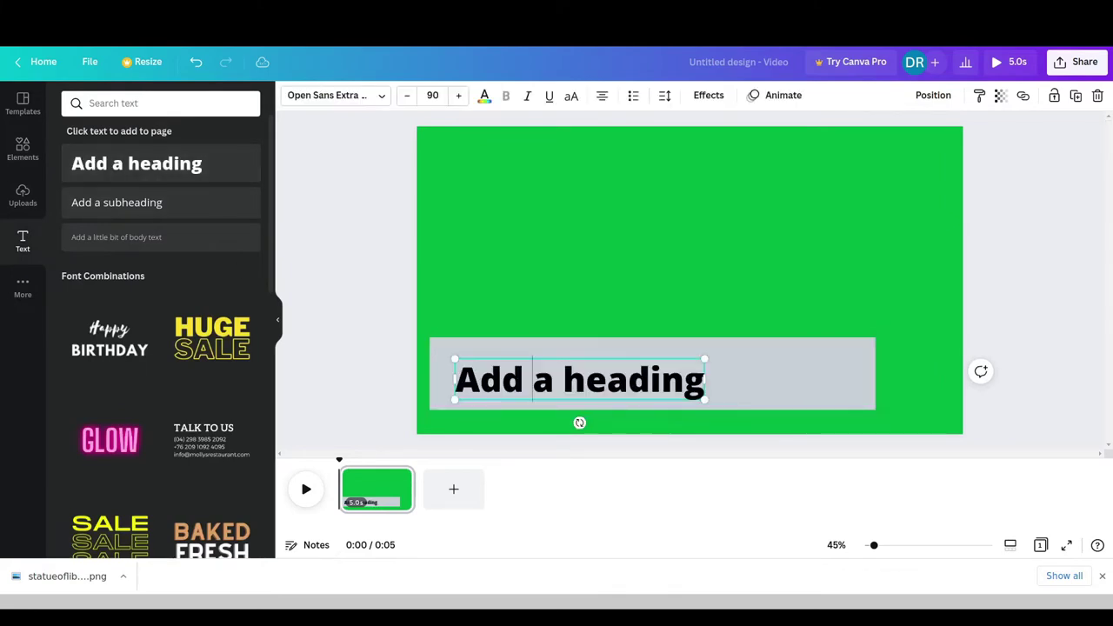
{"action": "key", "text": "ctrl+a"}
{"action": "type", "text": "Dave Eats New"}
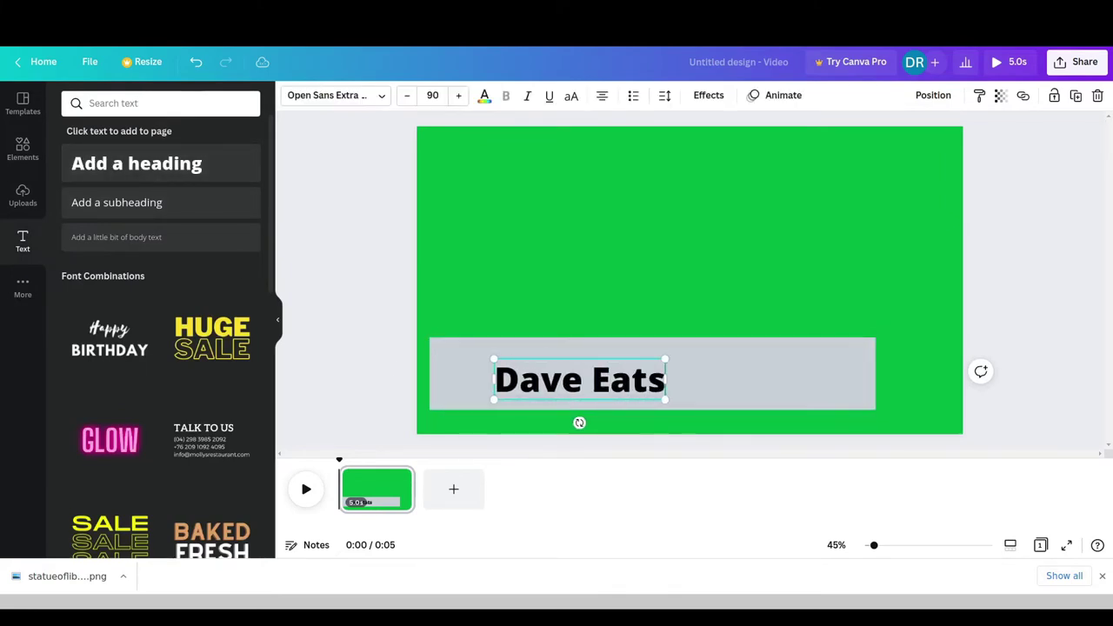
{"action": "key", "text": "BackSpace"}
{"action": "key", "text": "BackSpace"}
{"action": "type", "text": "YC"}
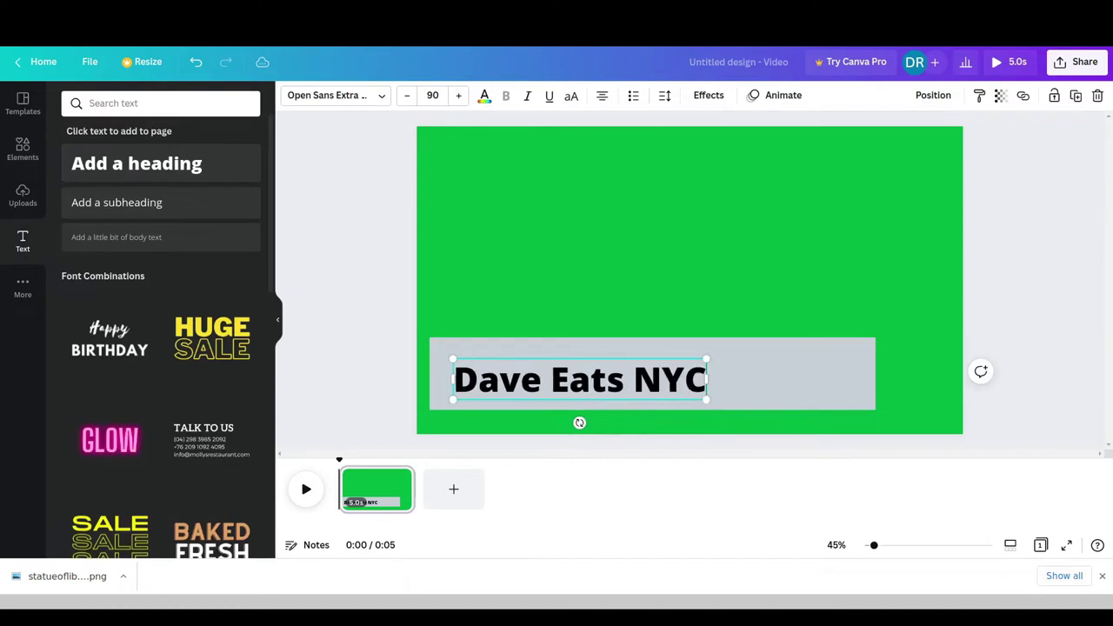
Reduce the "Dave Eats NYC" heading's font size to 86
{"action": "key", "text": "ctrl+a"}
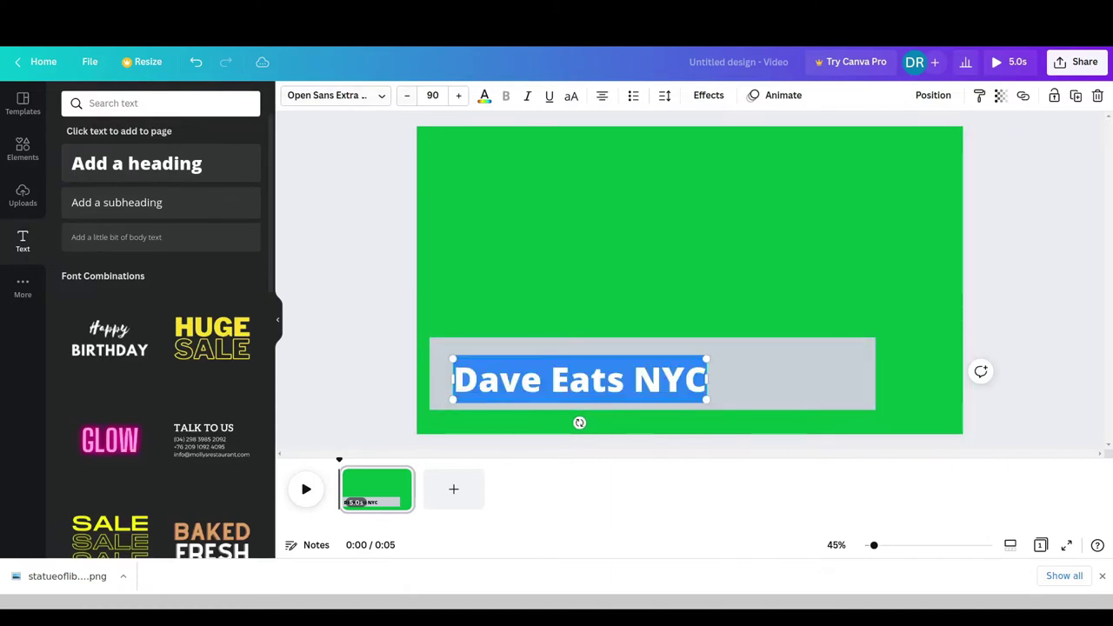
{"action": "left_click", "coordinate": [406, 95]}
{"action": "left_click", "coordinate": [406, 94]}
{"action": "left_click", "coordinate": [406, 94]}
{"action": "left_click", "coordinate": [406, 95]}
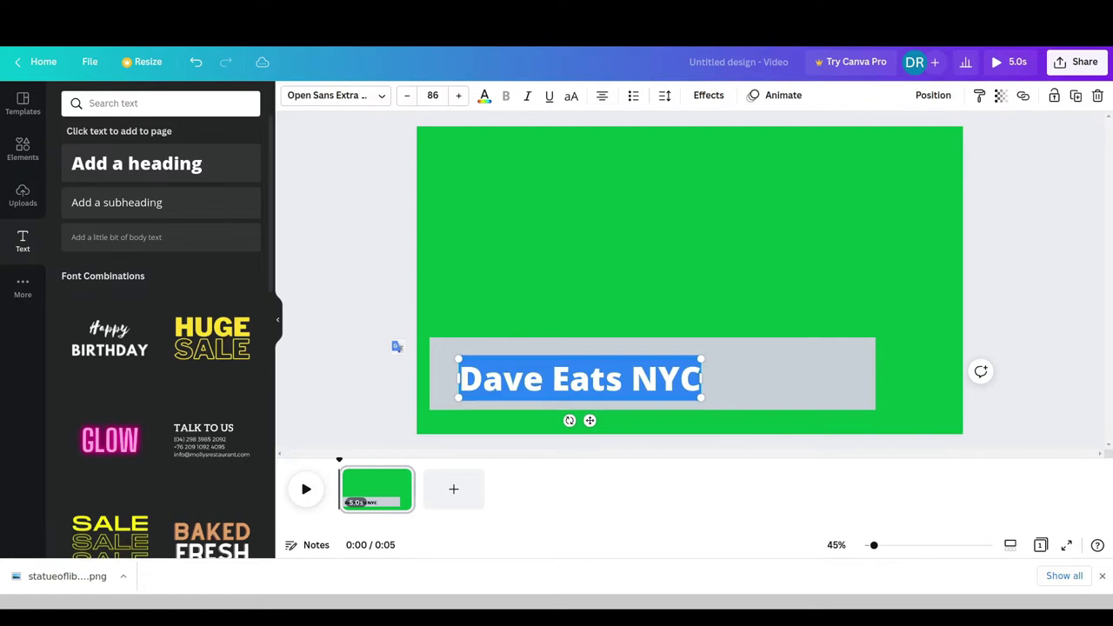
Show the uploaded images and move the "Dave Eats NYC" heading right and slightly upward on the grey bar
{"action": "left_click", "coordinate": [22, 196]}
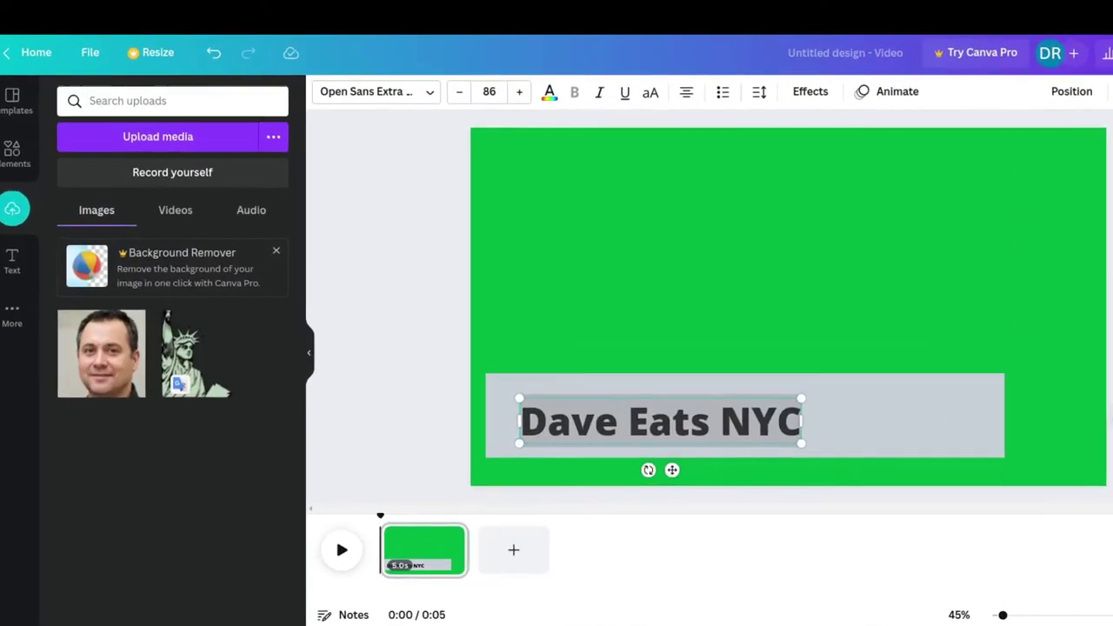
{"action": "left_click", "coordinate": [870, 421]}
{"action": "left_click_drag", "start_coordinate": [661, 421], "coordinate": [764, 402]}
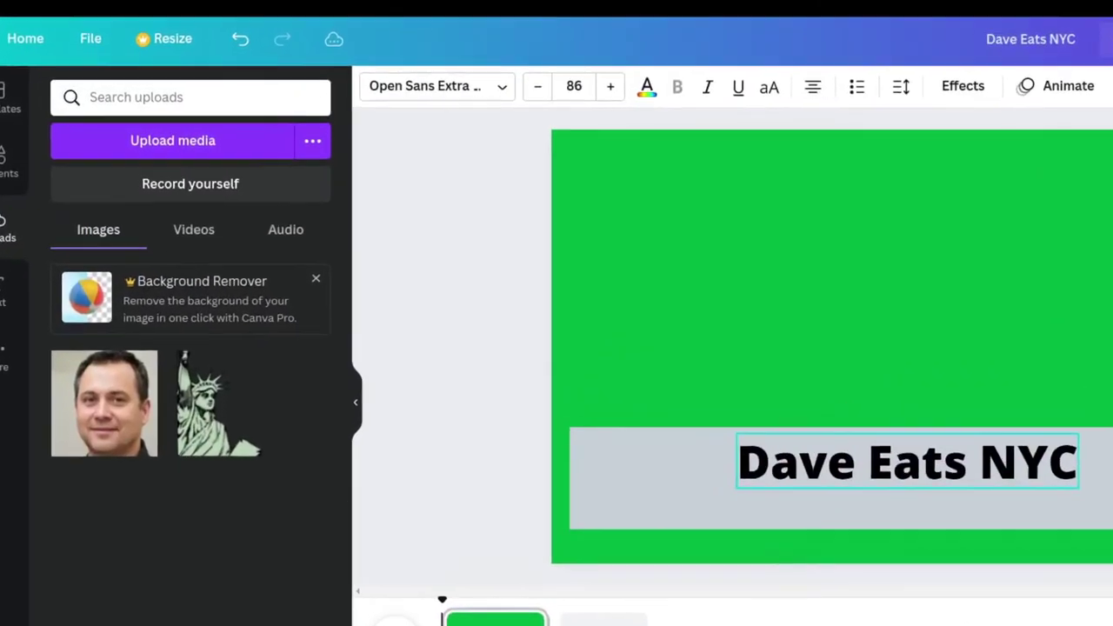
Place the uploaded portrait photo on the page, shrink it to the grey bar's height and fit it at the bar's left end
{"action": "left_click_drag", "start_coordinate": [104, 402], "coordinate": [693, 529]}
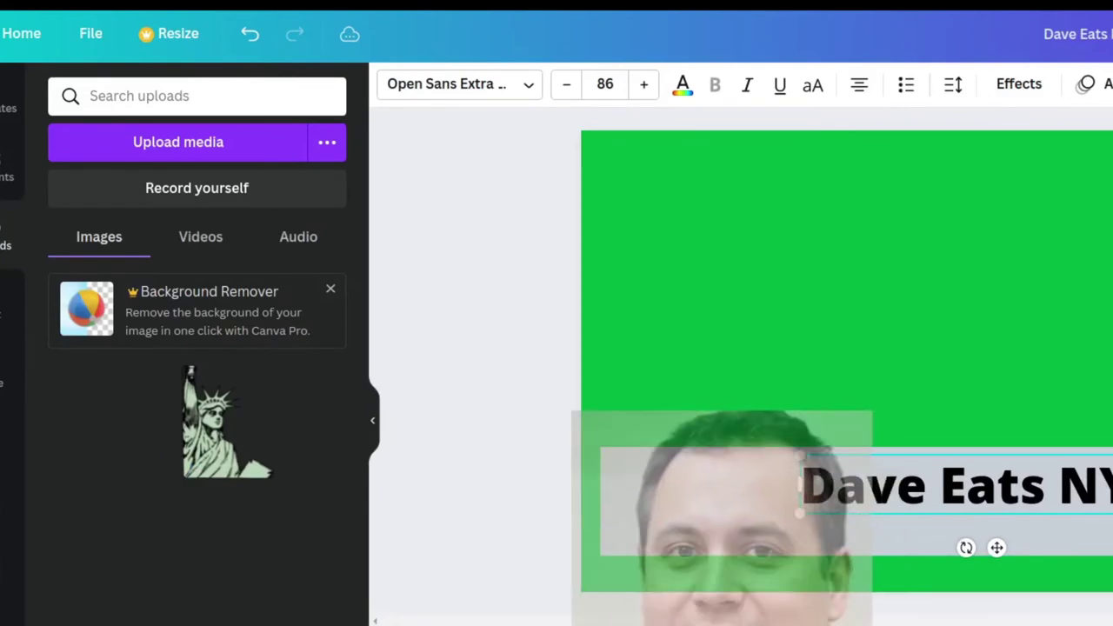
{"action": "left_click_drag", "start_coordinate": [878, 411], "coordinate": [745, 543]}
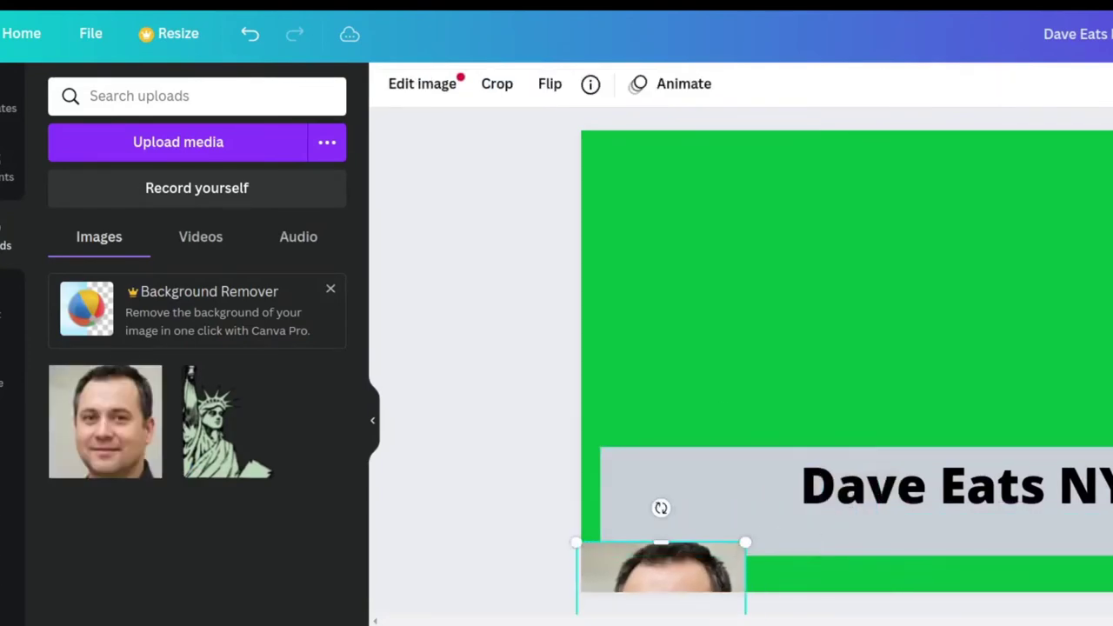
{"action": "left_click_drag", "start_coordinate": [665, 574], "coordinate": [708, 393]}
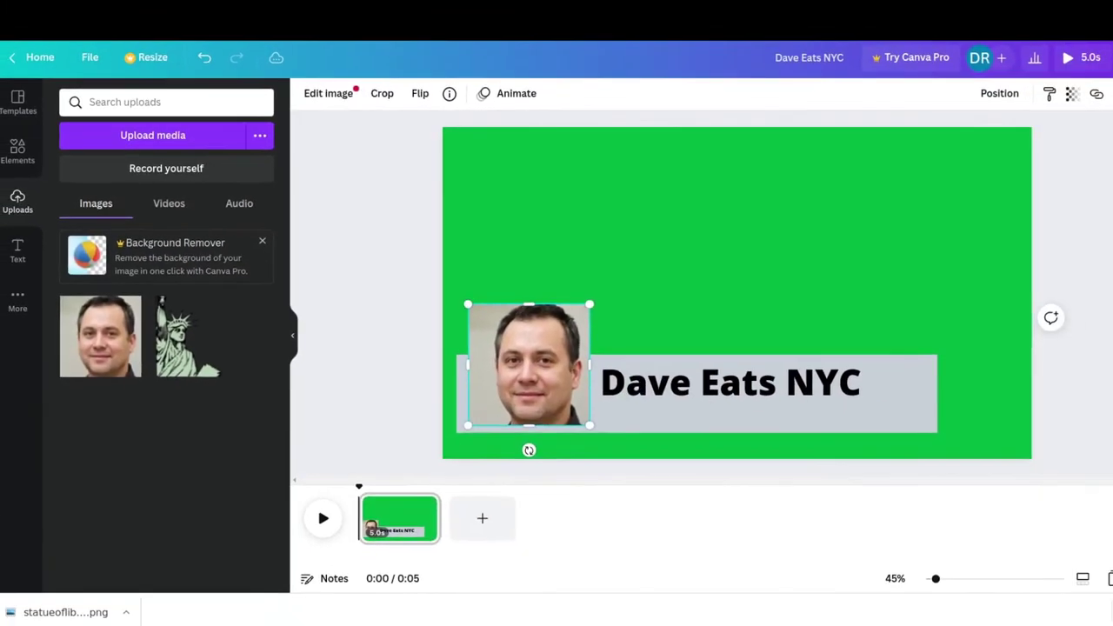
{"action": "left_click_drag", "start_coordinate": [693, 328], "coordinate": [622, 409]}
{"action": "left_click_drag", "start_coordinate": [501, 342], "coordinate": [507, 337]}
{"action": "left_click_drag", "start_coordinate": [473, 371], "coordinate": [459, 372]}
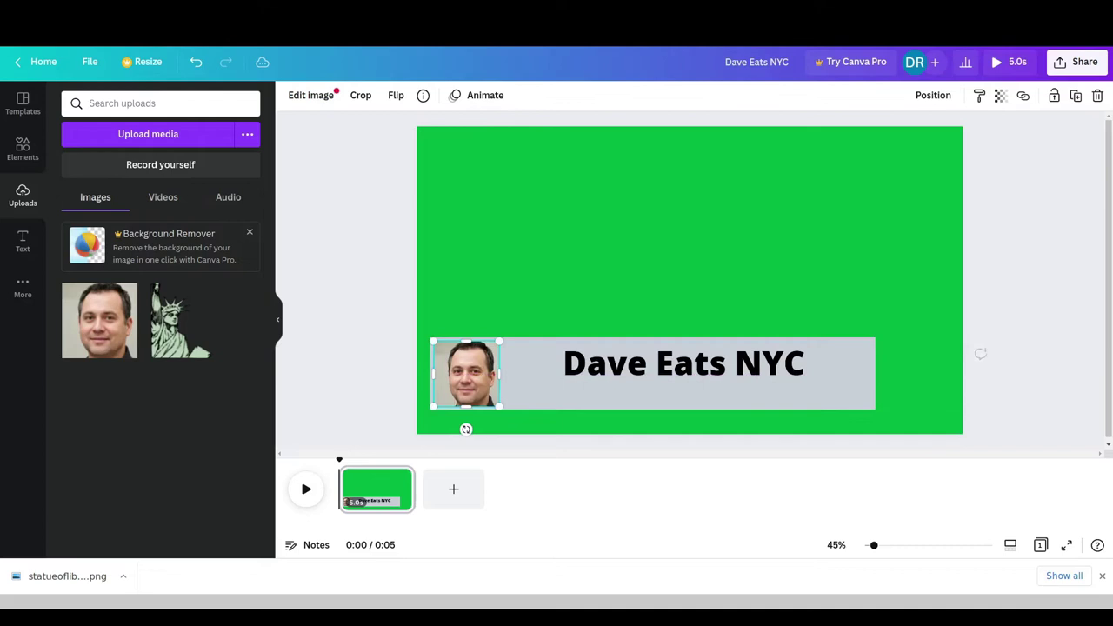
Move the "Dave Eats NYC" heading beside the portrait and duplicate it below as a tagline reading "Your guide to dining in the big apple"
{"action": "left_click_drag", "start_coordinate": [648, 365], "coordinate": [591, 357]}
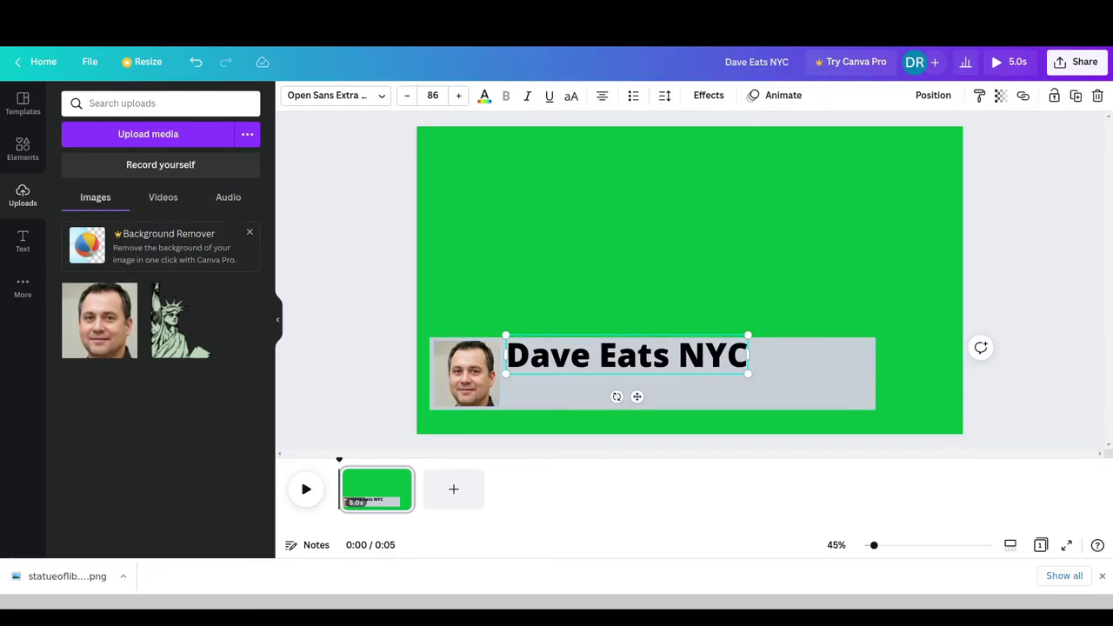
{"action": "key", "text": "ctrl+d"}
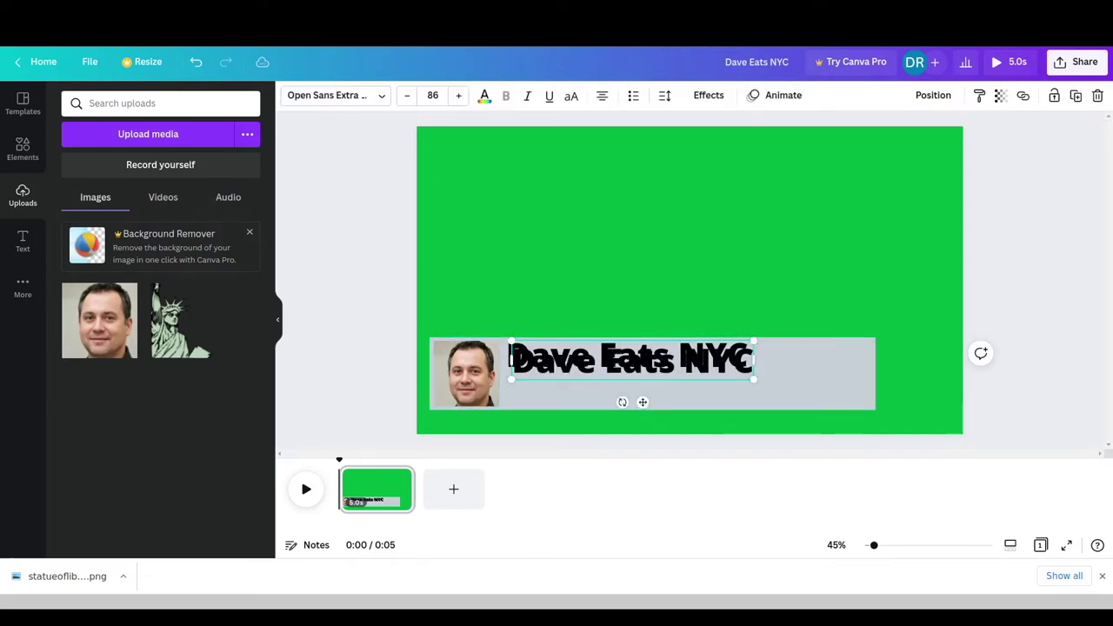
{"action": "left_click_drag", "start_coordinate": [679, 359], "coordinate": [679, 383]}
{"action": "double_click", "coordinate": [679, 383]}
{"action": "triple_click", "coordinate": [679, 384]}
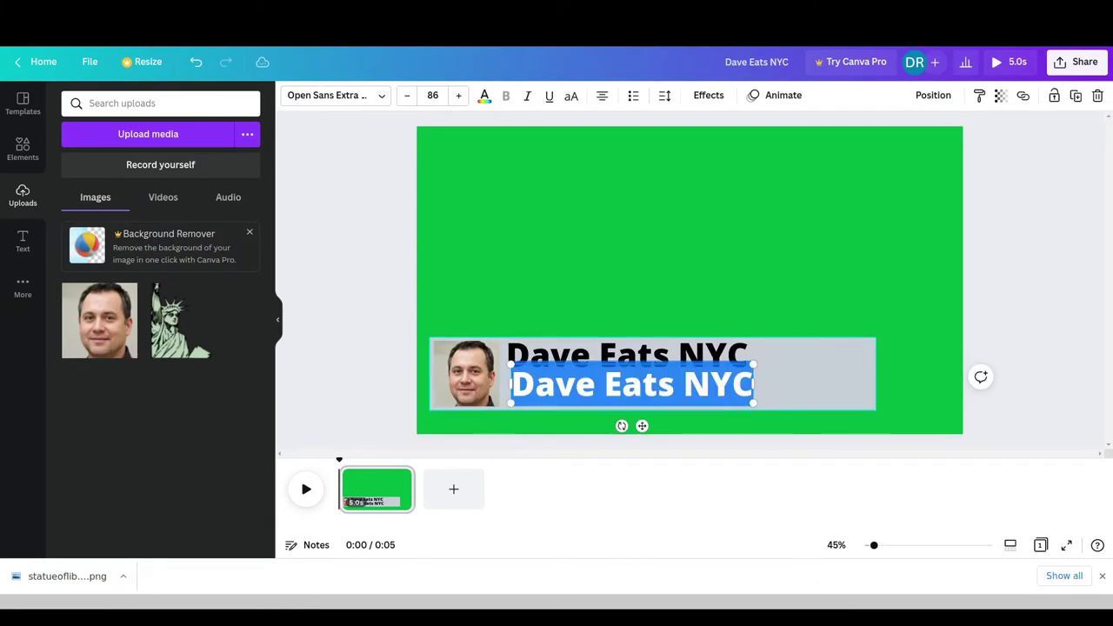
{"action": "type", "text": "Your guide to dinin"}
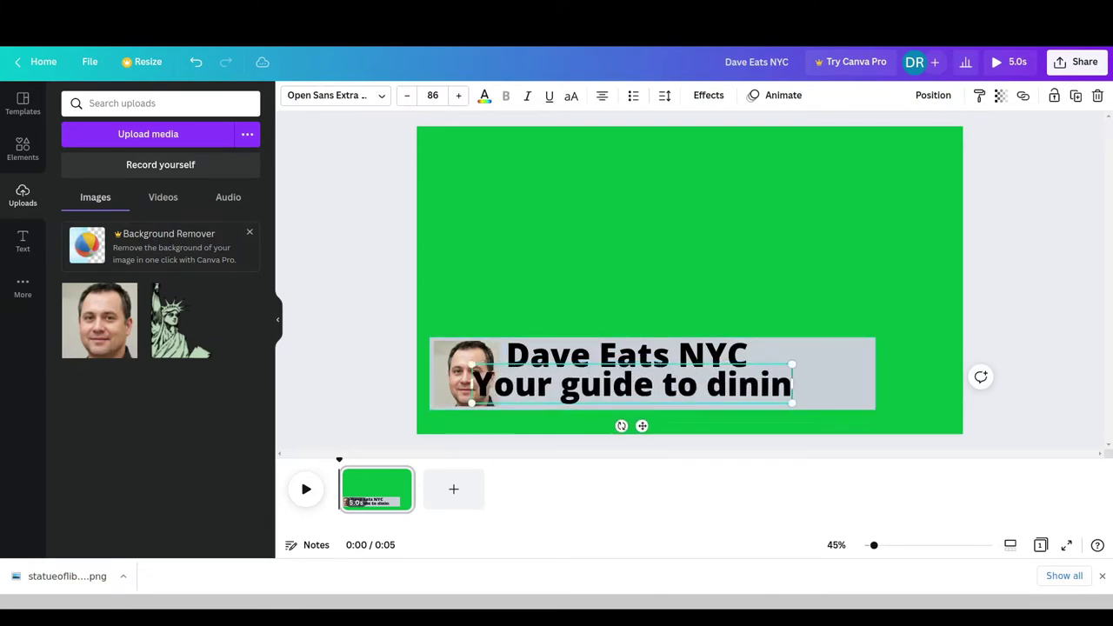
{"action": "type", "text": "g in the big apple"}
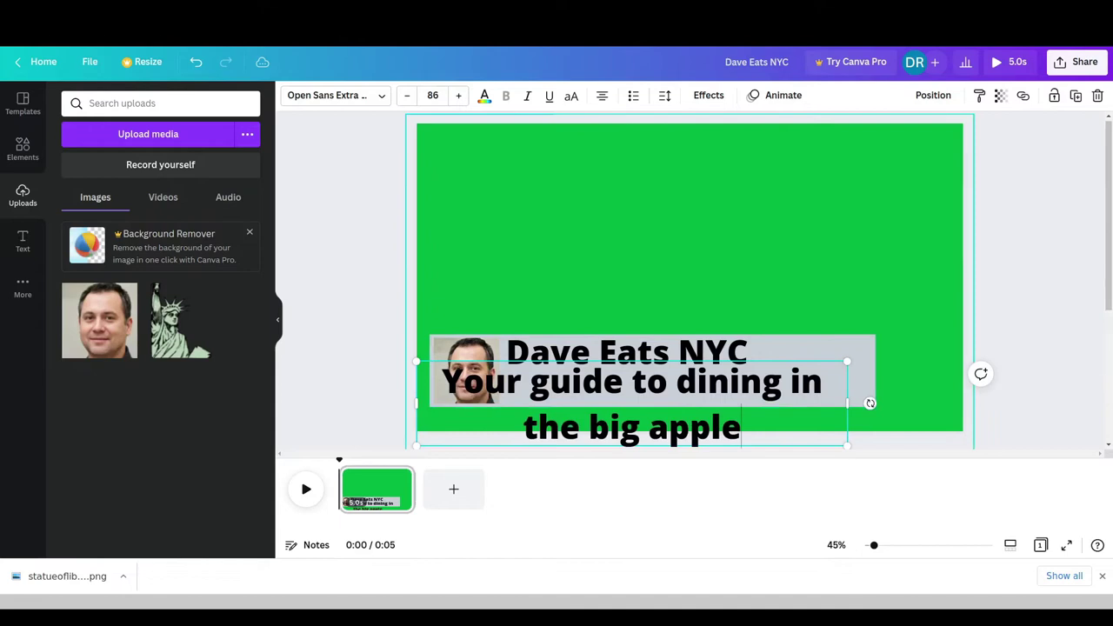
Set the tagline's font size to 28, place it under the heading, and enlarge it to about 41.8
{"action": "key", "text": "ctrl+a"}
{"action": "left_click", "coordinate": [433, 96]}
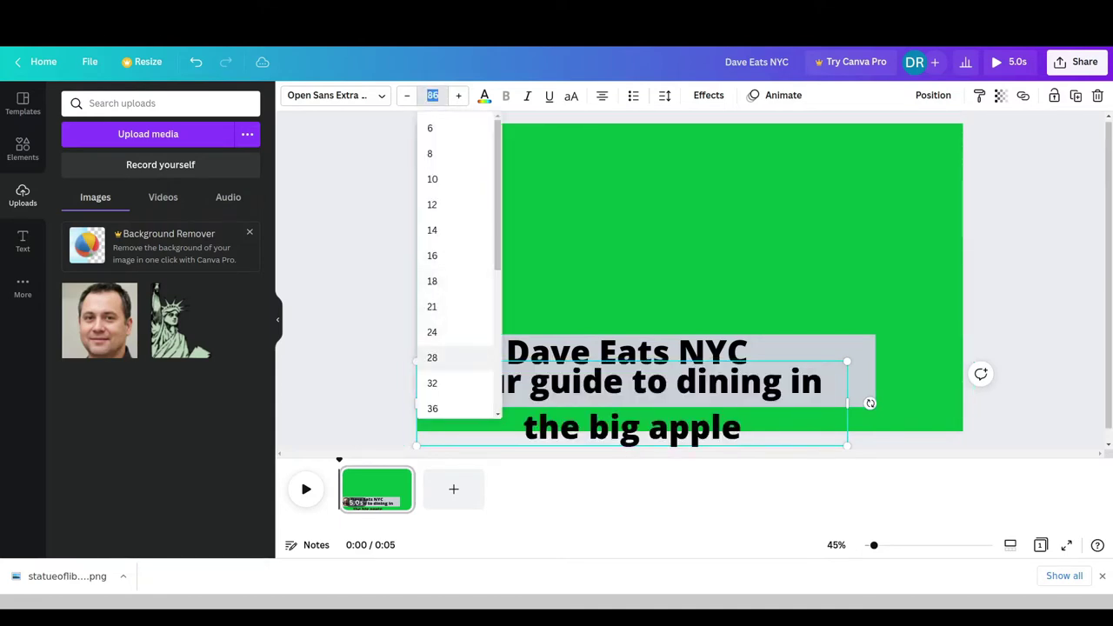
{"action": "left_click", "coordinate": [432, 358]}
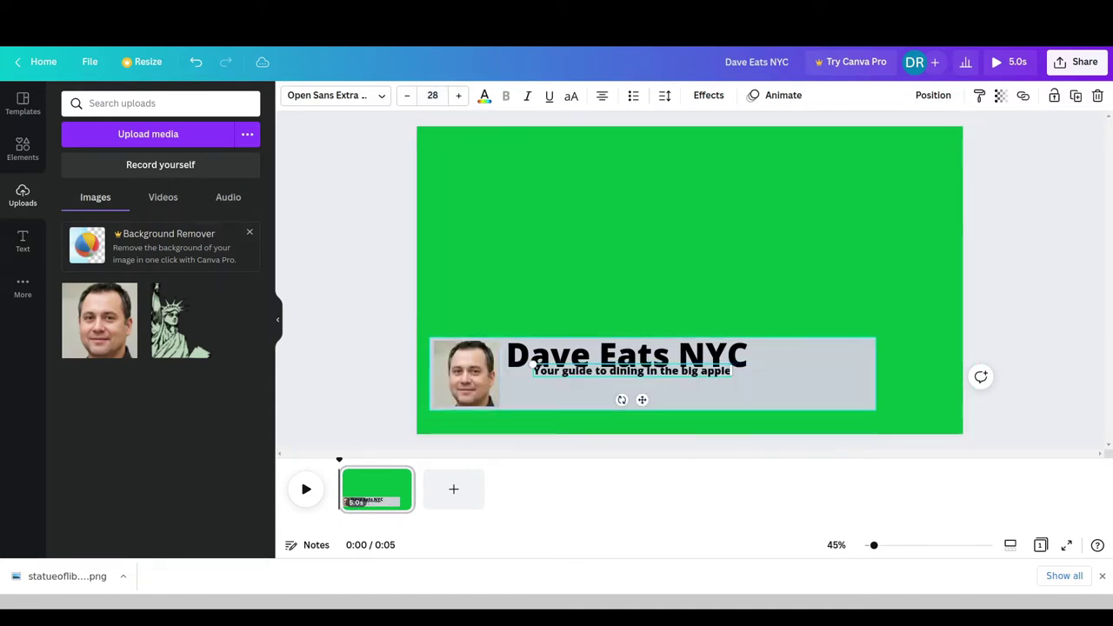
{"action": "left_click", "coordinate": [682, 391]}
{"action": "left_click_drag", "start_coordinate": [632, 371], "coordinate": [612, 380]}
{"action": "left_click_drag", "start_coordinate": [711, 387], "coordinate": [809, 394]}
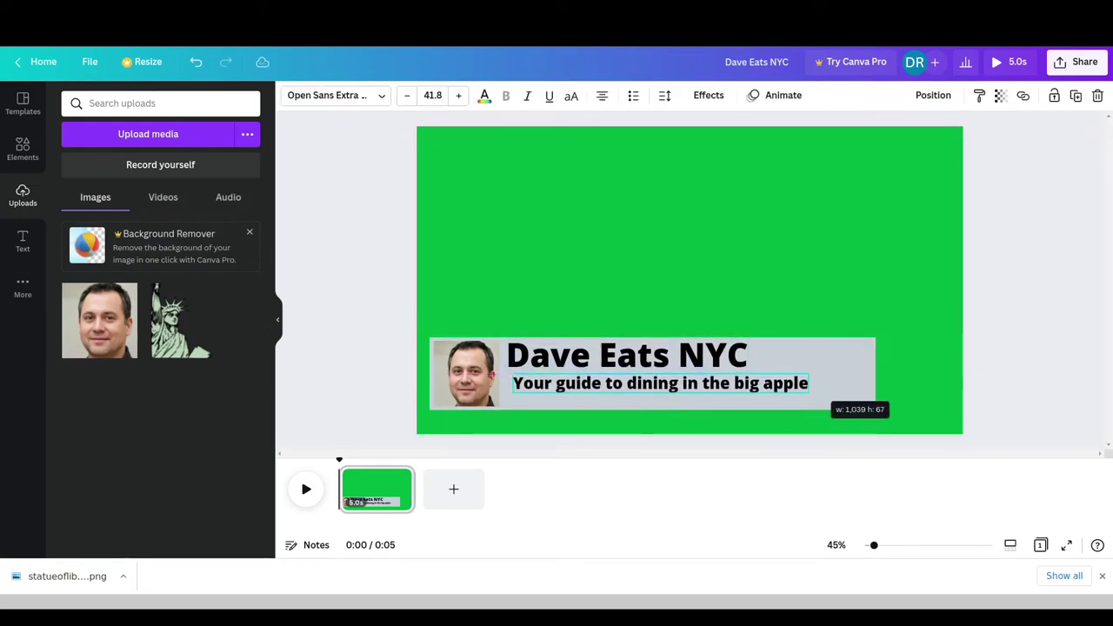
Align the tagline beneath the "Dave Eats NYC" heading and nudge it slightly downward on the grey bar
{"action": "left_click_drag", "start_coordinate": [660, 384], "coordinate": [658, 385]}
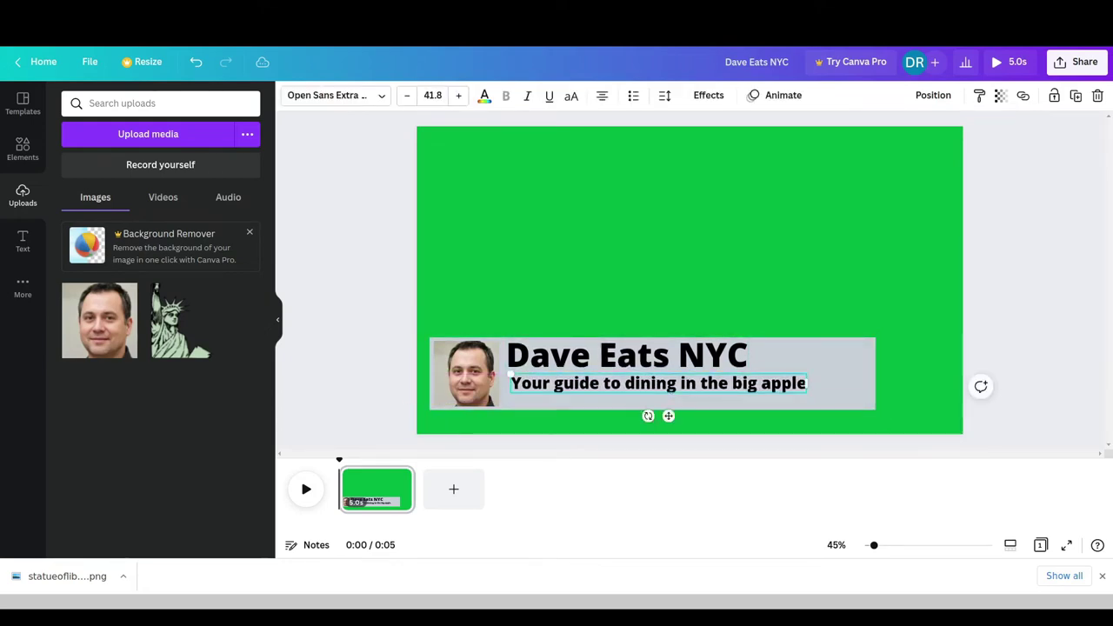
{"action": "key", "text": "Down"}
{"action": "key", "text": "Down"}
{"action": "key", "text": "Down"}
{"action": "key", "text": "Down"}
{"action": "key", "text": "Down"}
{"action": "key", "text": "Down"}
{"action": "key", "text": "Down"}
{"action": "key", "text": "Down"}
{"action": "key", "text": "Down"}
{"action": "key", "text": "Down"}
{"action": "key", "text": "Down"}
{"action": "key", "text": "Down"}
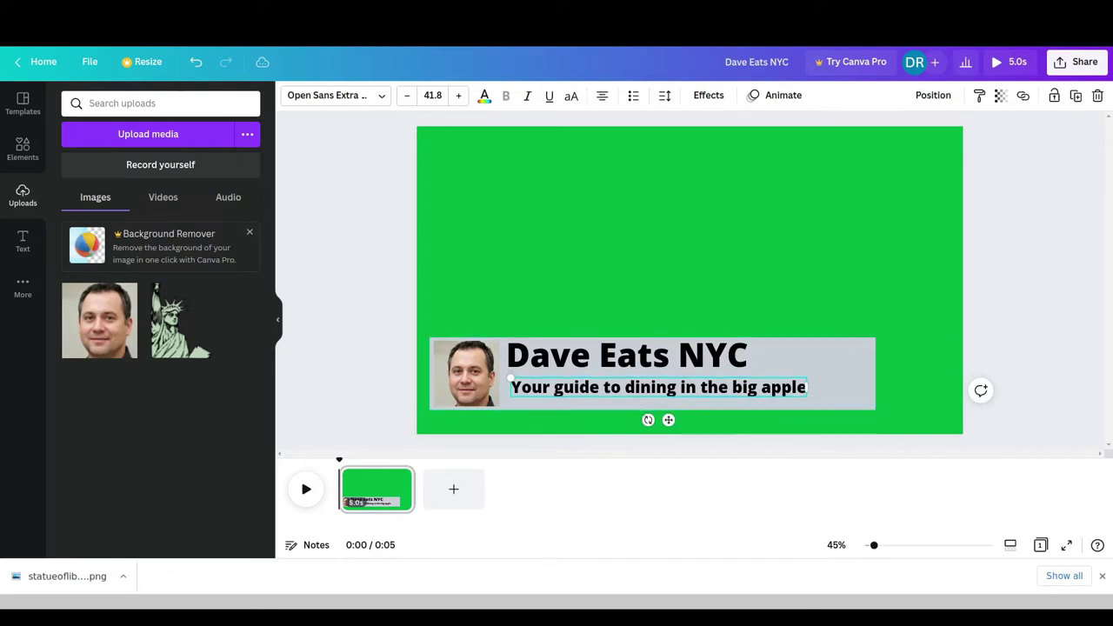
Add the uploaded Statue of Liberty image and shrink it to fit at the right end of the grey bar
{"action": "left_click_drag", "start_coordinate": [180, 320], "coordinate": [860, 361]}
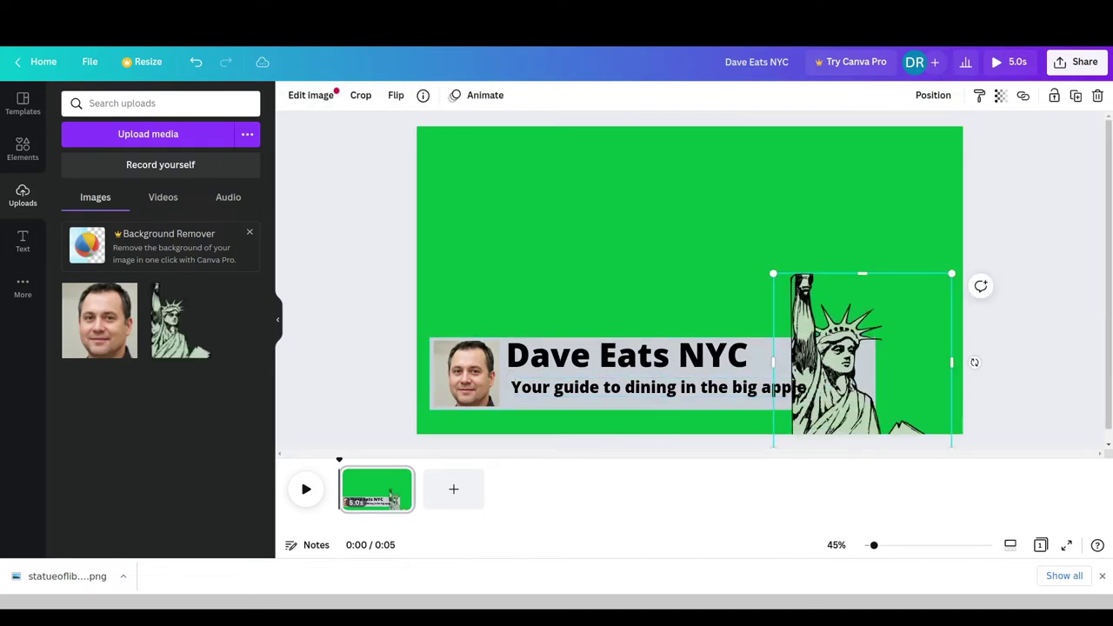
{"action": "left_click_drag", "start_coordinate": [951, 274], "coordinate": [836, 364]}
Apply the Tumble animation to the portrait photo
{"action": "left_click", "coordinate": [467, 374]}
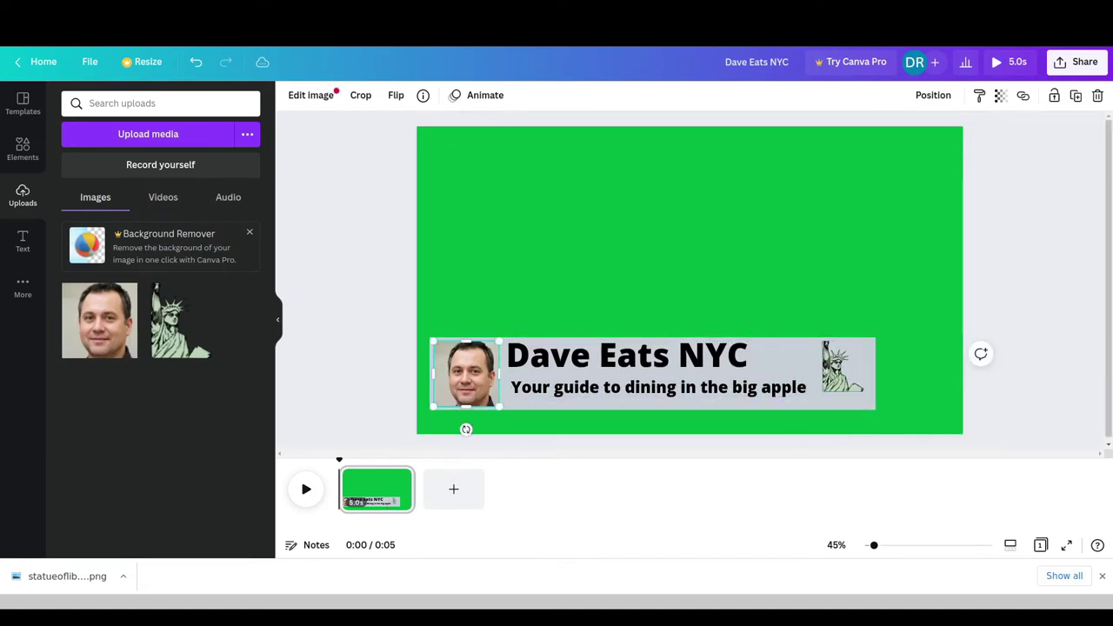
{"action": "right_click", "coordinate": [445, 374]}
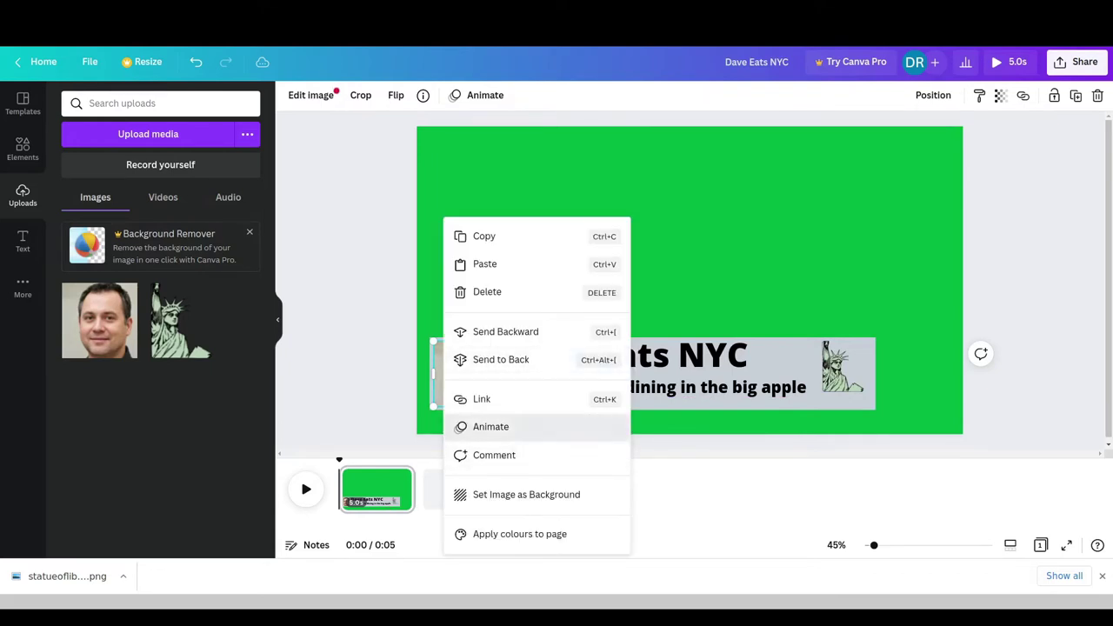
{"action": "left_click", "coordinate": [490, 426]}
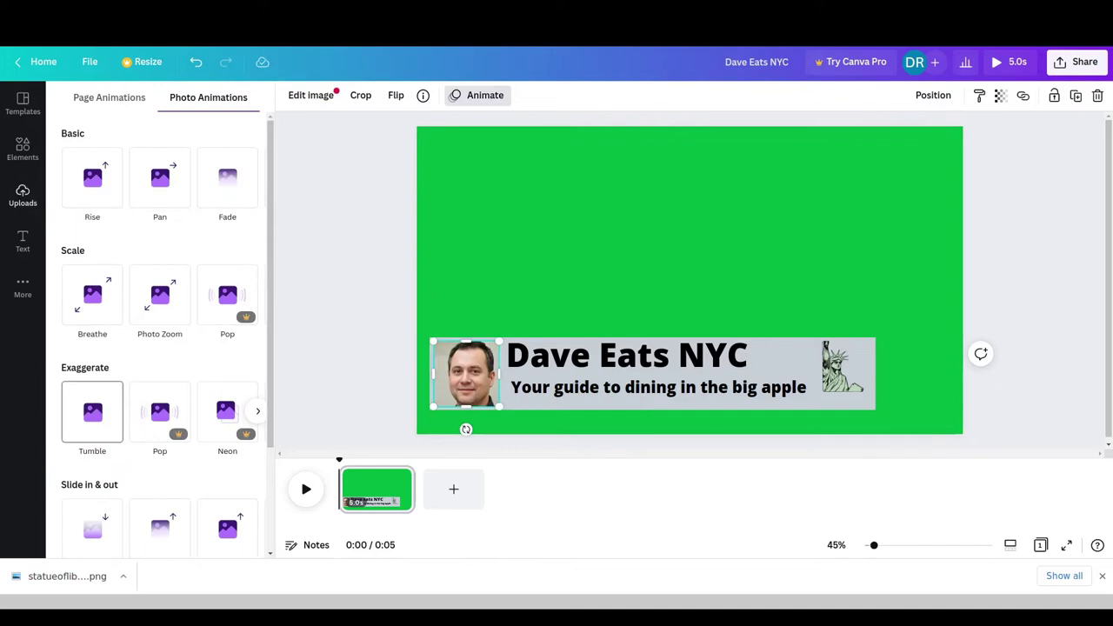
{"action": "left_click", "coordinate": [92, 412]}
Group the "Dave Eats NYC" heading with the tagline and apply the Tumble animation to the group
{"action": "left_click", "coordinate": [626, 356]}
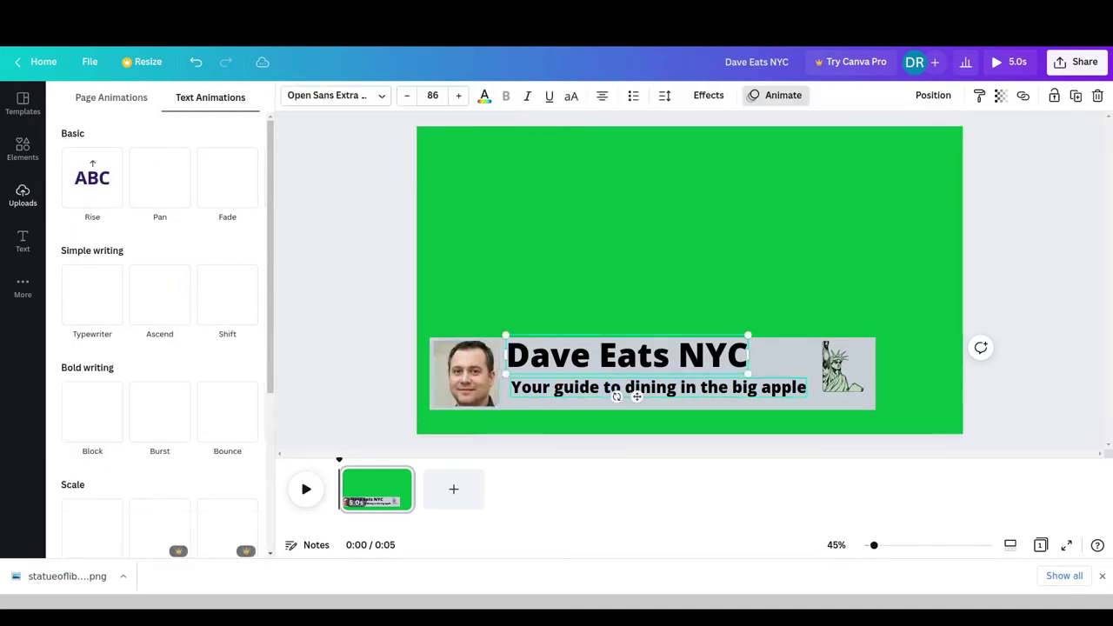
{"action": "left_click", "coordinate": [641, 387], "text": "shift"}
{"action": "right_click", "coordinate": [557, 314]}
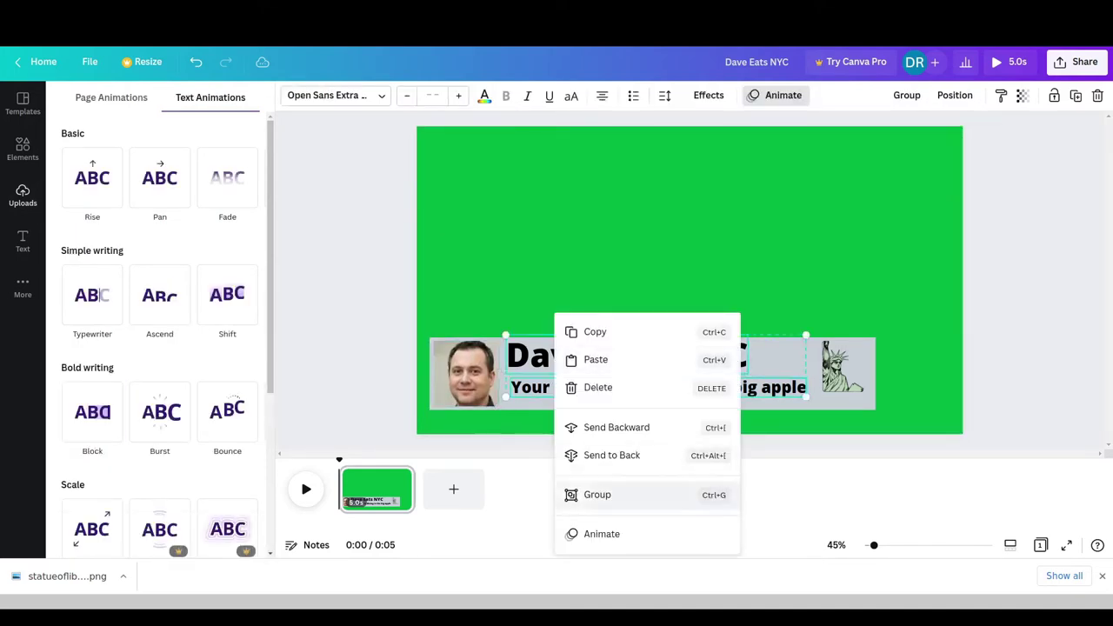
{"action": "left_click", "coordinate": [608, 494]}
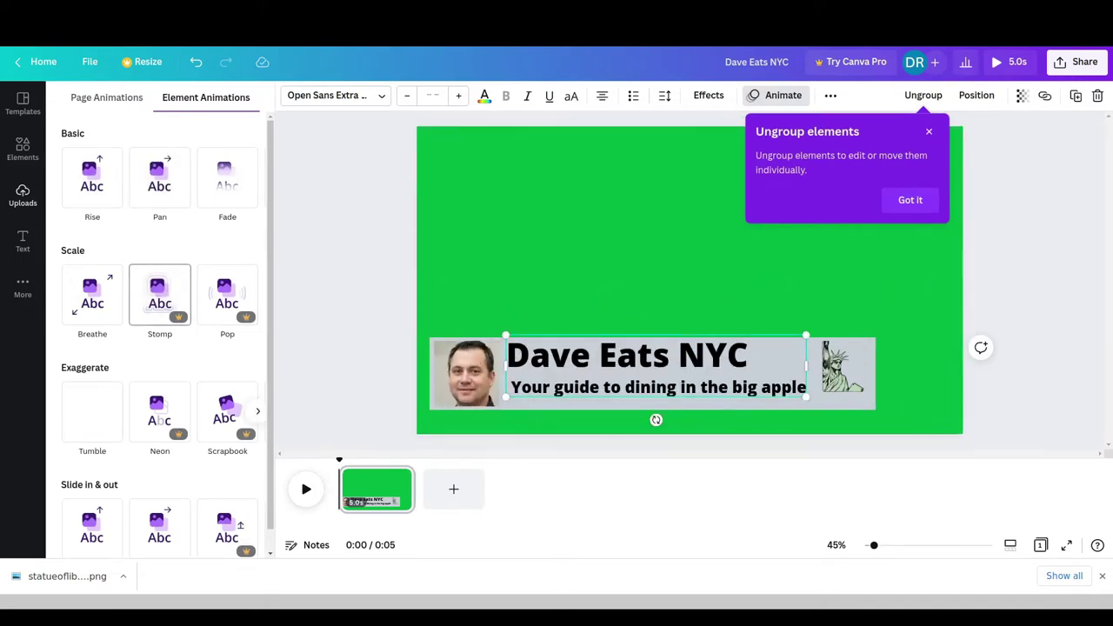
{"action": "left_click", "coordinate": [92, 413]}
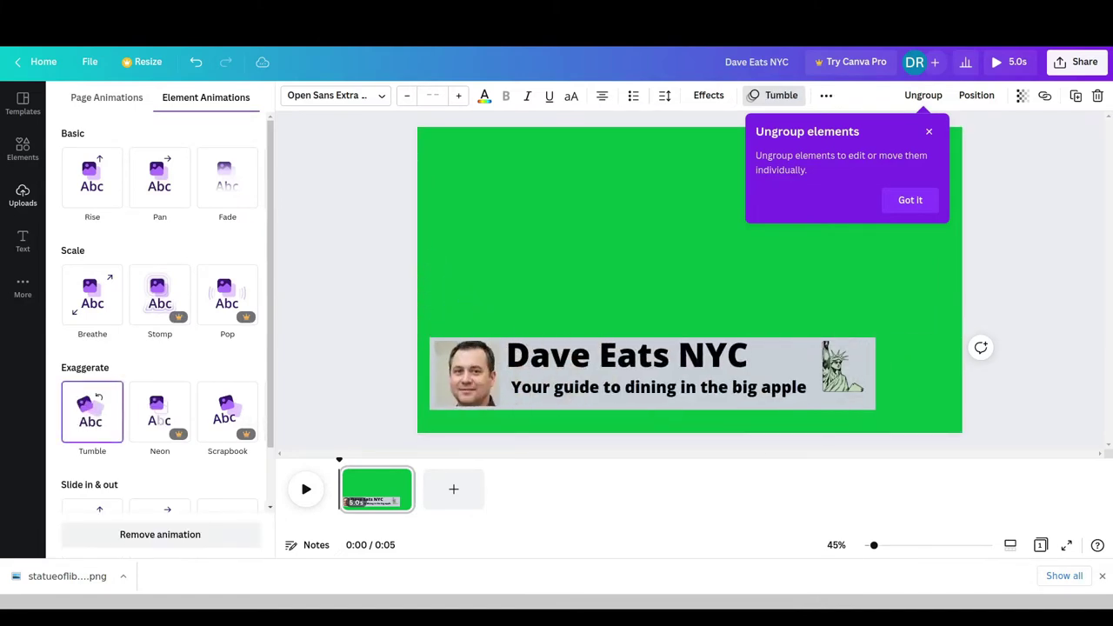
Apply the Photo Flow slide in & out animation to the Statue of Liberty image
{"action": "left_click", "coordinate": [841, 365]}
{"action": "scroll", "coordinate": [160, 413], "scroll_direction": "down", "scroll_amount": 3}
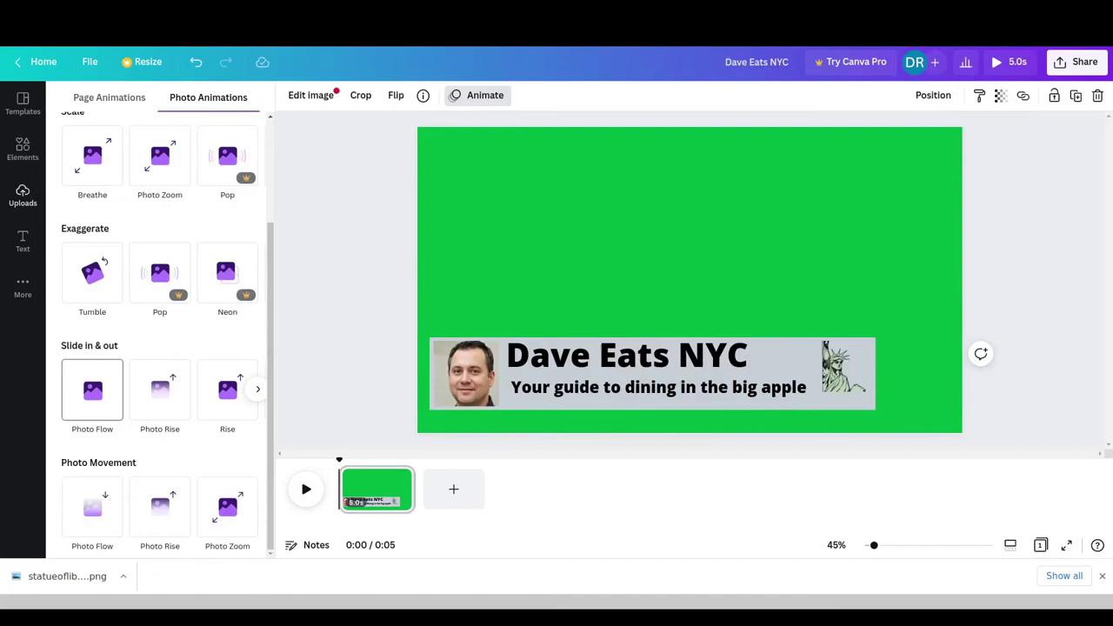
{"action": "left_click", "coordinate": [92, 392]}
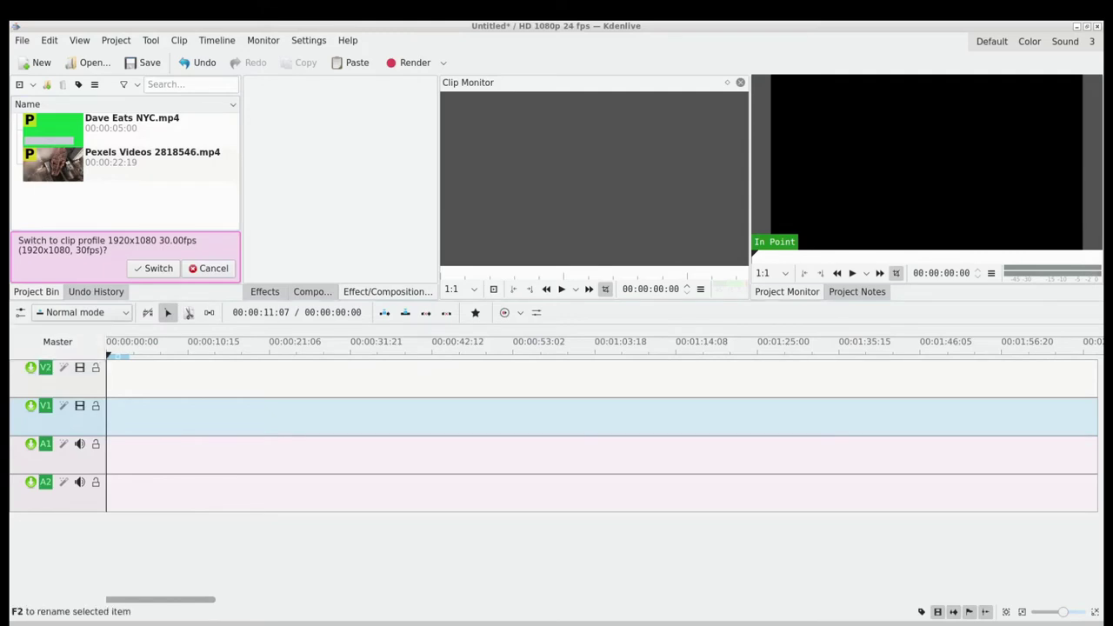
In Kdenlive, switch the project to the 1920x1080 30 fps clip profile and turn off proxies for both bin clips
{"action": "left_click", "coordinate": [153, 267]}
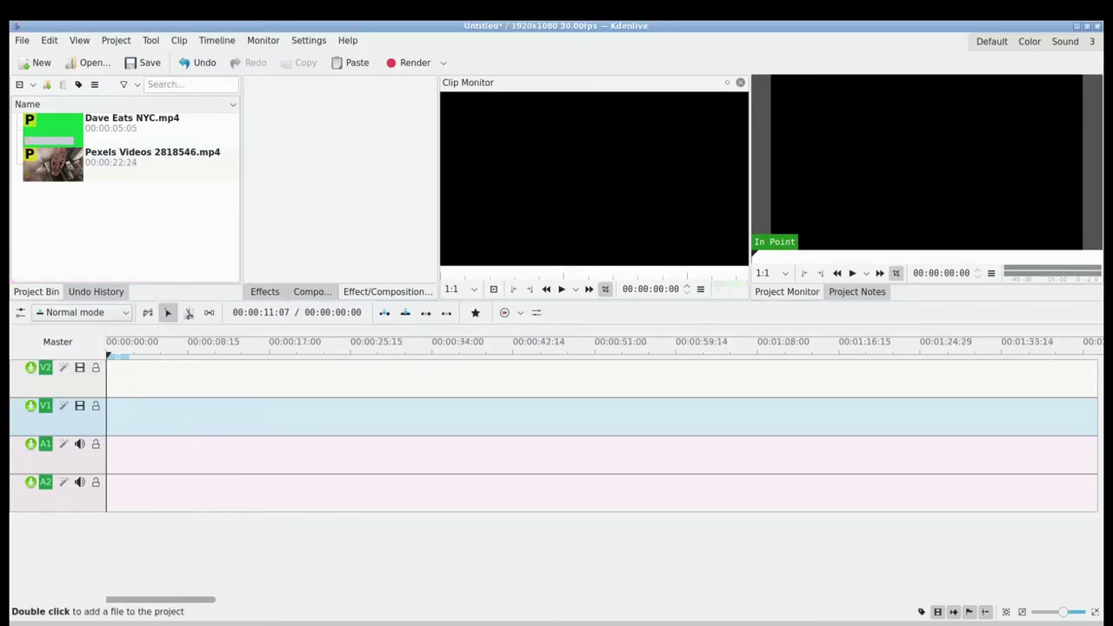
{"action": "right_click", "coordinate": [114, 131]}
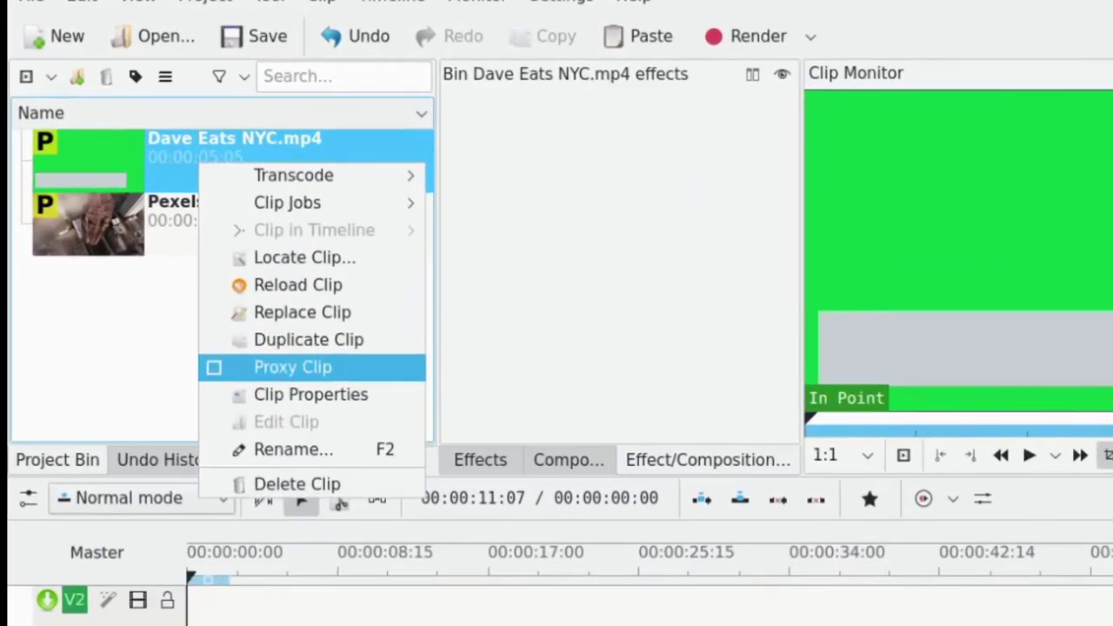
{"action": "left_click", "coordinate": [292, 367]}
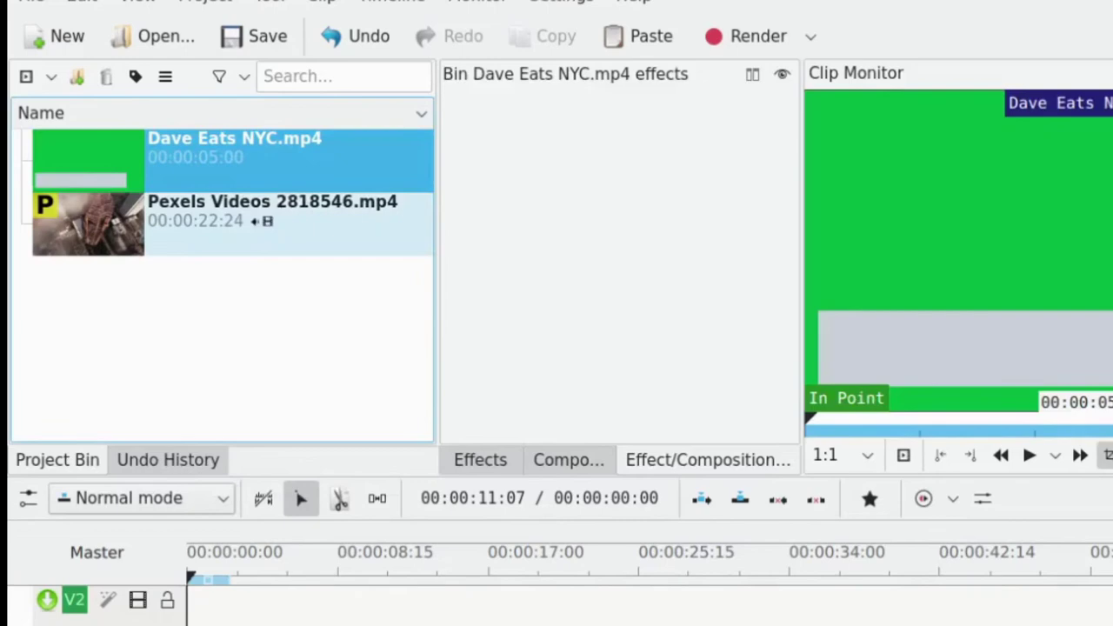
{"action": "left_click", "coordinate": [260, 224]}
{"action": "right_click", "coordinate": [226, 227]}
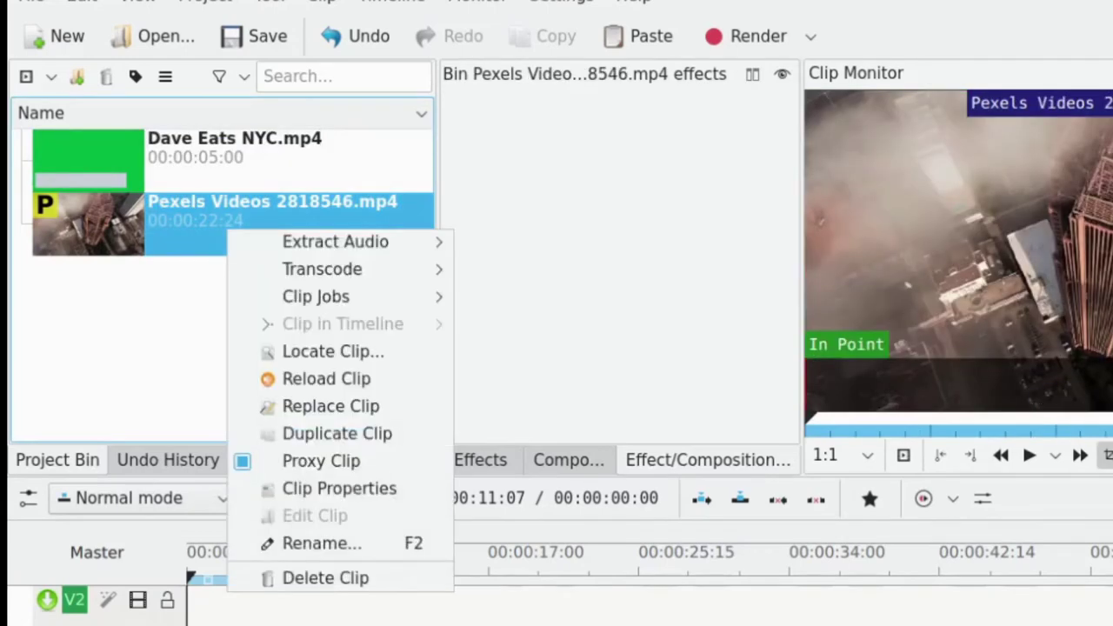
{"action": "left_click", "coordinate": [292, 459]}
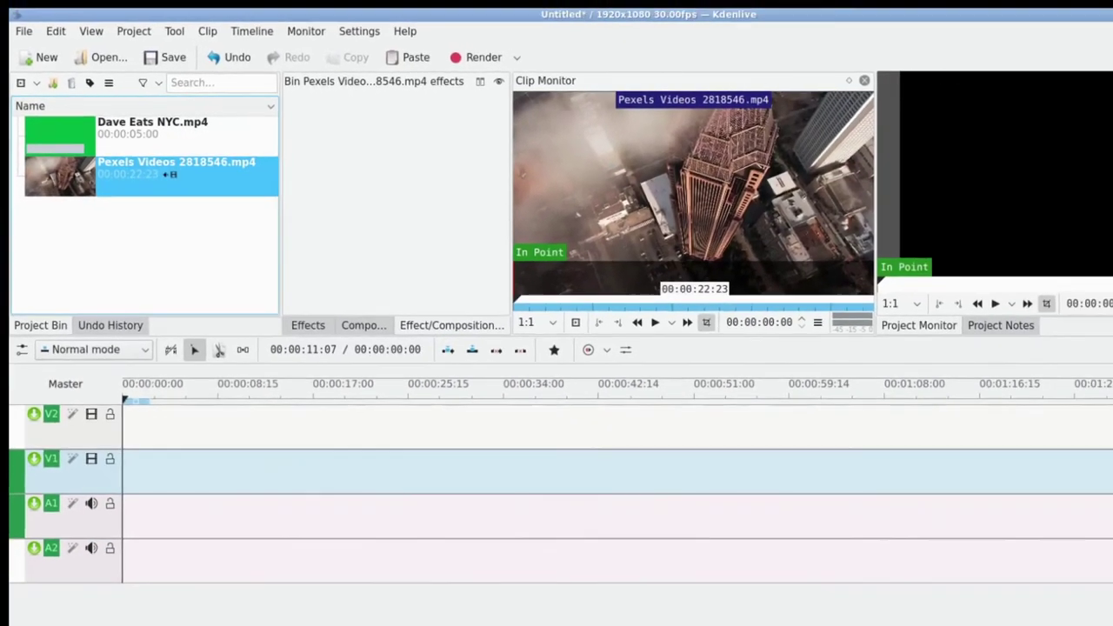
Add Pexels Videos 2818546.mp4 to the start of track V1 and preview its playback
{"action": "left_click_drag", "start_coordinate": [236, 222], "coordinate": [130, 477]}
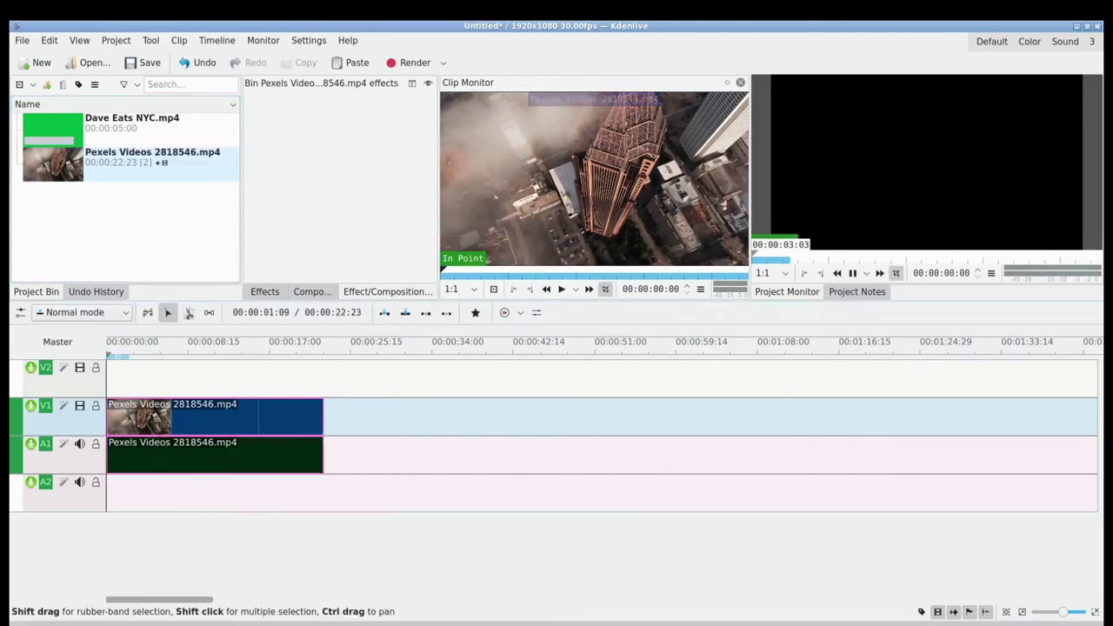
{"action": "key", "text": "space"}
{"action": "key", "text": "space"}
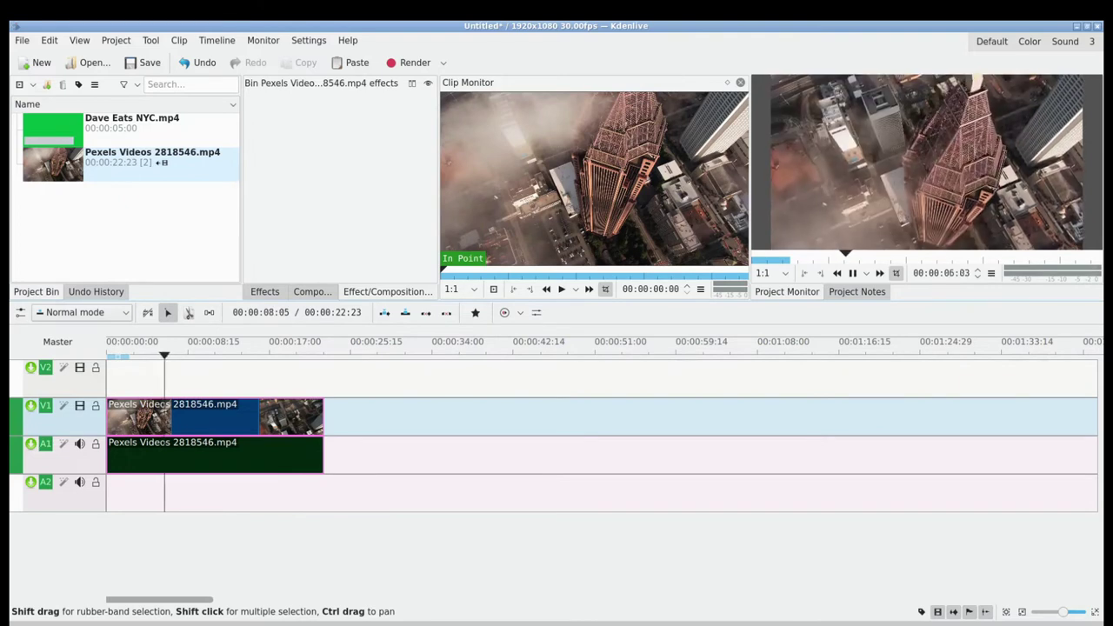
{"action": "key", "text": "space"}
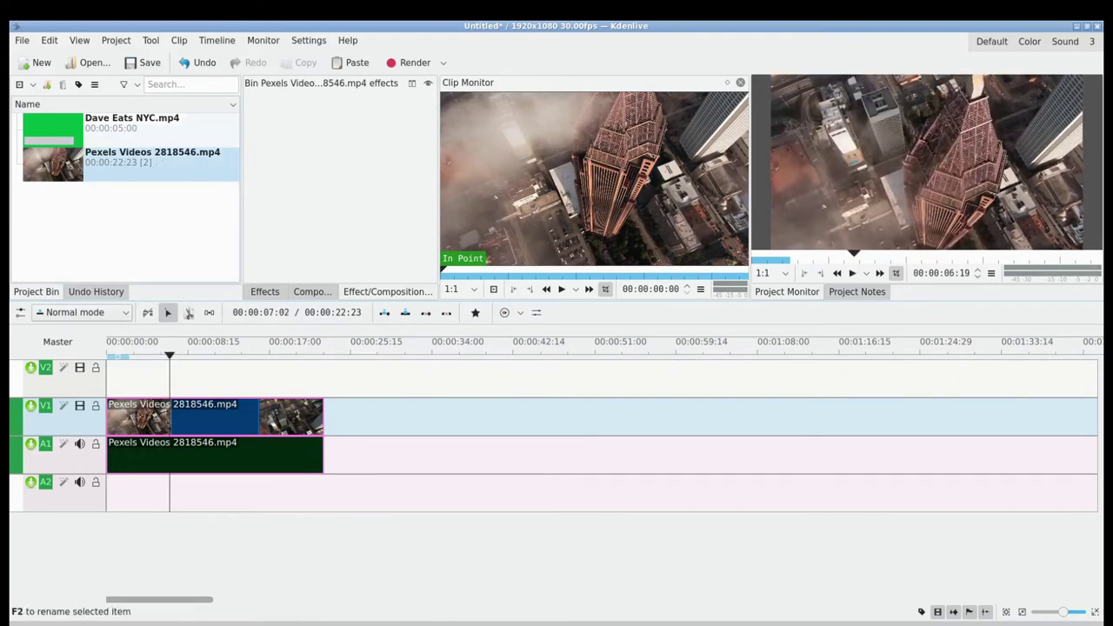
Place Dave Eats NYC.mp4 on track V2 starting slightly after the footage begins, with a fade-in and fade-out
{"action": "left_click_drag", "start_coordinate": [115, 130], "coordinate": [108, 387]}
{"action": "left_click_drag", "start_coordinate": [169, 351], "coordinate": [105, 350]}
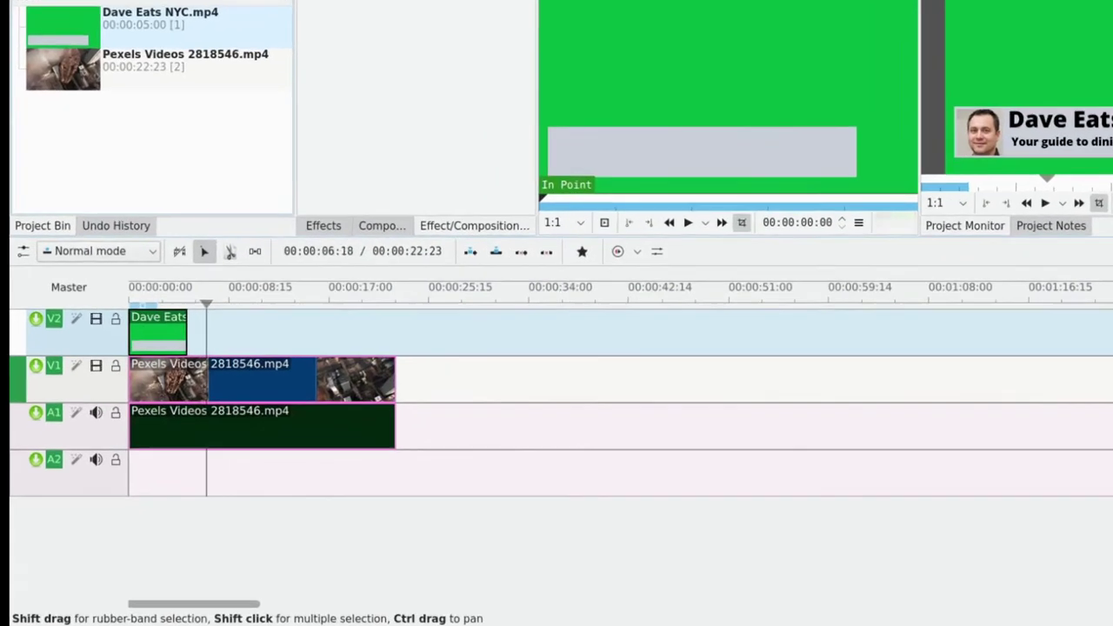
{"action": "left_click_drag", "start_coordinate": [170, 335], "coordinate": [189, 335]}
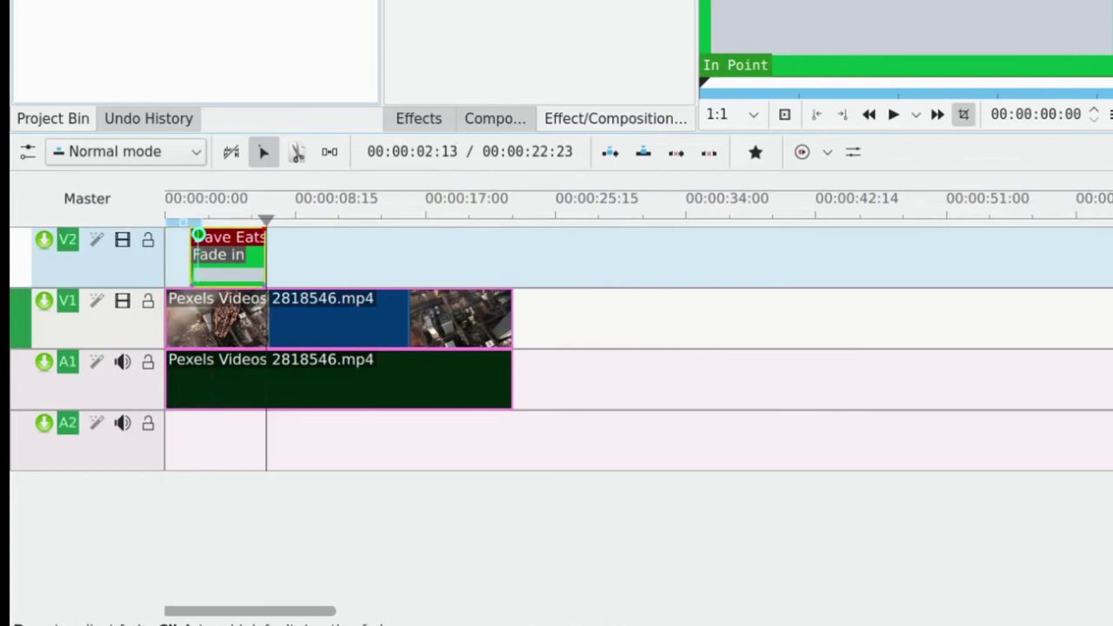
Split the Pexels footage about 11 seconds in, past the end of the Dave Eats NYC overlay
{"action": "left_click_drag", "start_coordinate": [268, 220], "coordinate": [330, 220]}
{"action": "left_click", "coordinate": [418, 318]}
{"action": "key", "text": "shift+r"}
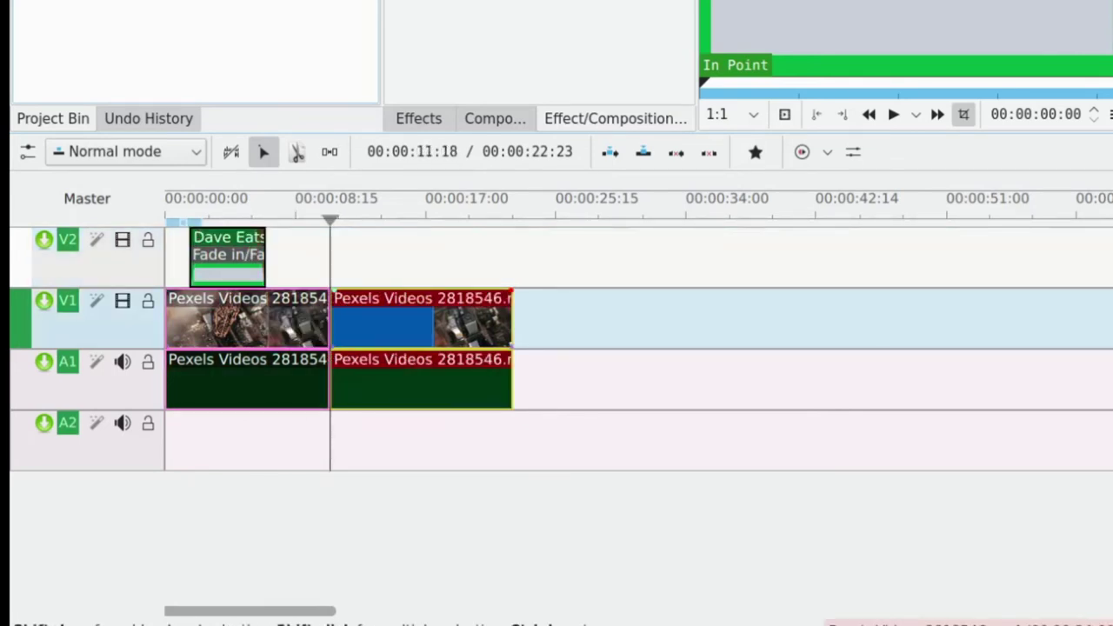
Delete the leftover second part of the Pexels footage and add a fade-out and fade-in to the remaining clip on V1
{"action": "key", "text": "Delete"}
{"action": "left_click_drag", "start_coordinate": [323, 297], "coordinate": [313, 298]}
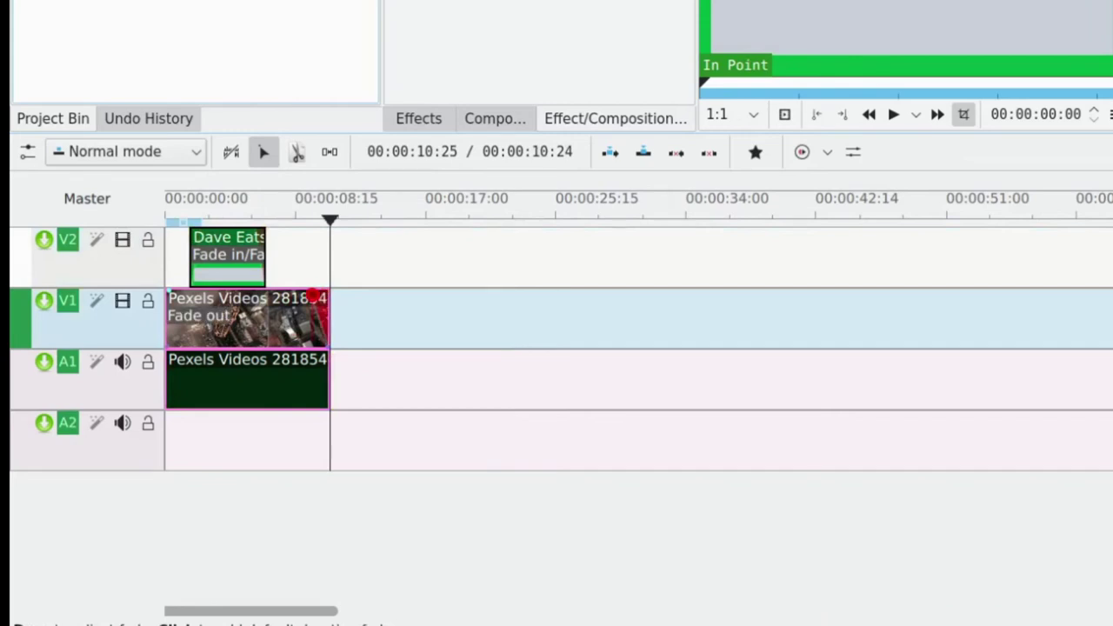
{"action": "left_click_drag", "start_coordinate": [170, 293], "coordinate": [179, 294]}
Find the Chroma Key: Basic effect and apply it to the Dave Eats NYC clip on track V2
{"action": "left_click", "coordinate": [216, 254]}
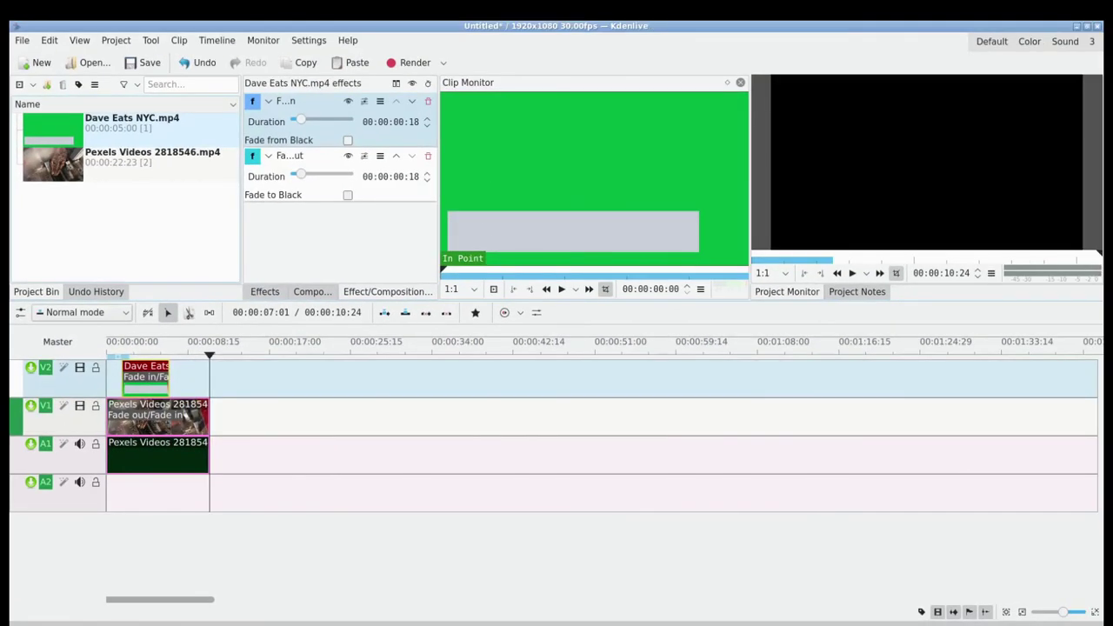
{"action": "left_click", "coordinate": [264, 292]}
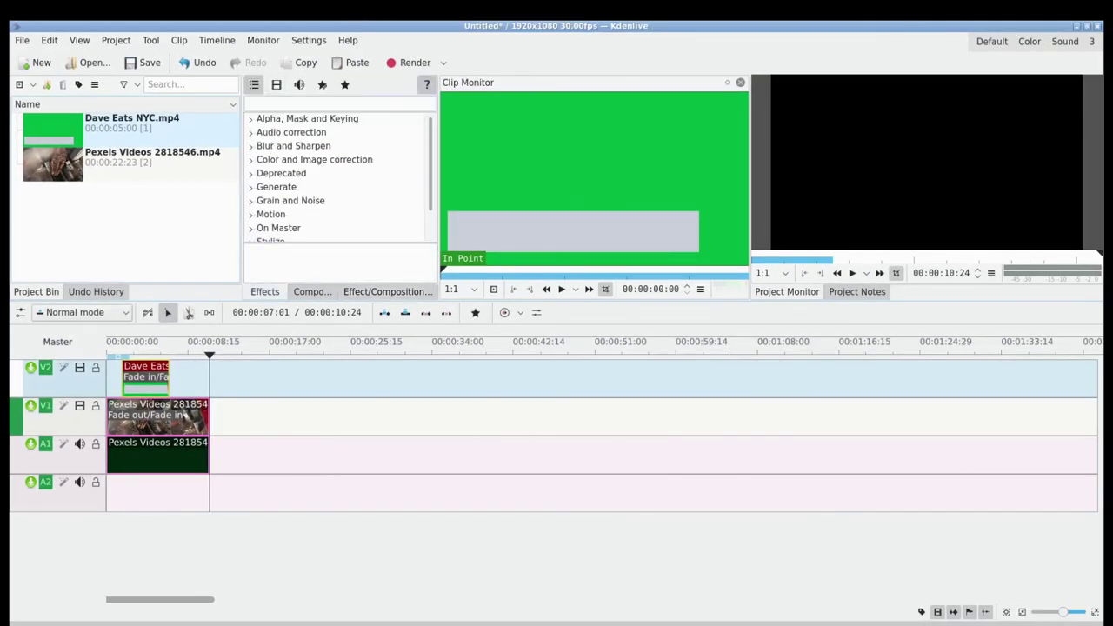
{"action": "type", "text": "chrome"}
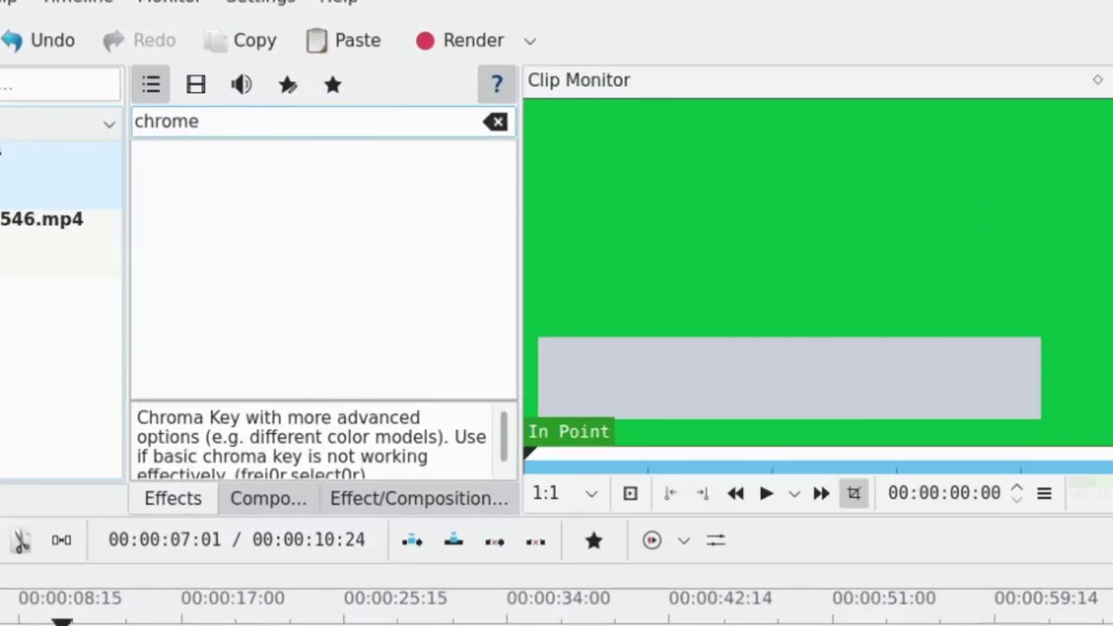
{"action": "key", "text": "BackSpace"}
{"action": "left_click", "coordinate": [271, 234]}
{"action": "left_click", "coordinate": [293, 206]}
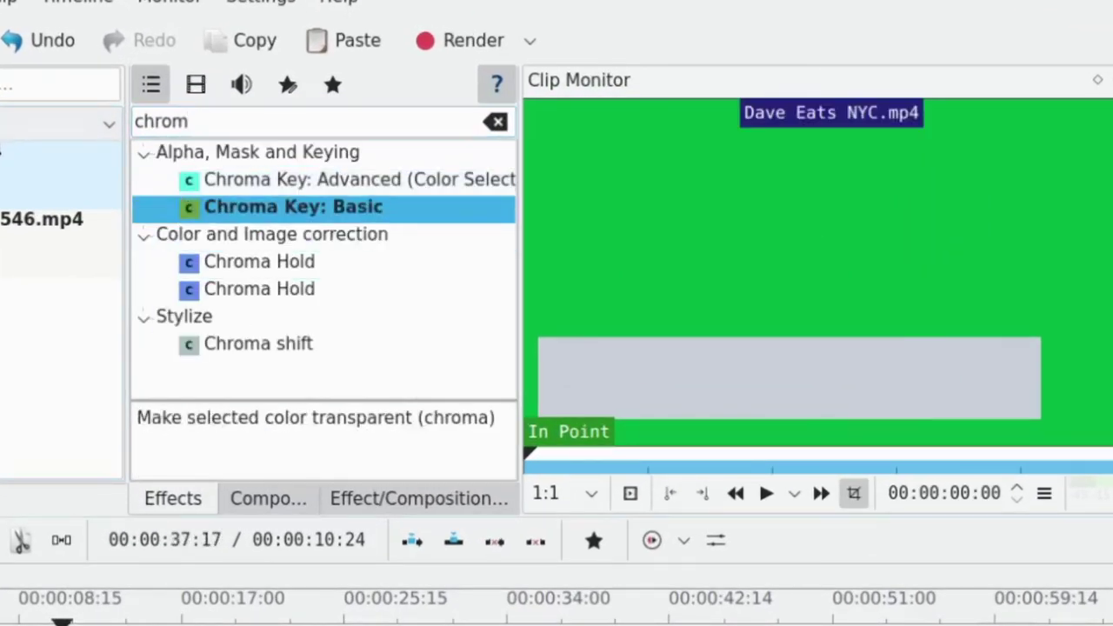
{"action": "left_click", "coordinate": [2, 623]}
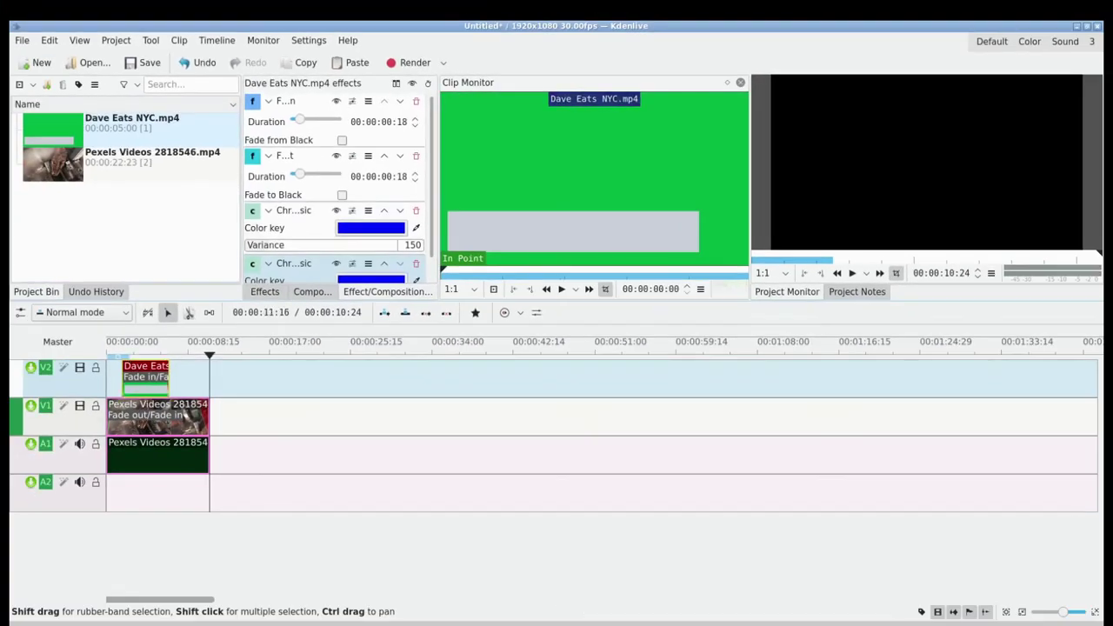
Remove the duplicate Chroma Key: Basic effect from the Dave Eats NYC clip and play the timeline up to the full lower third
{"action": "scroll", "coordinate": [315, 261], "scroll_direction": "down", "scroll_amount": 3}
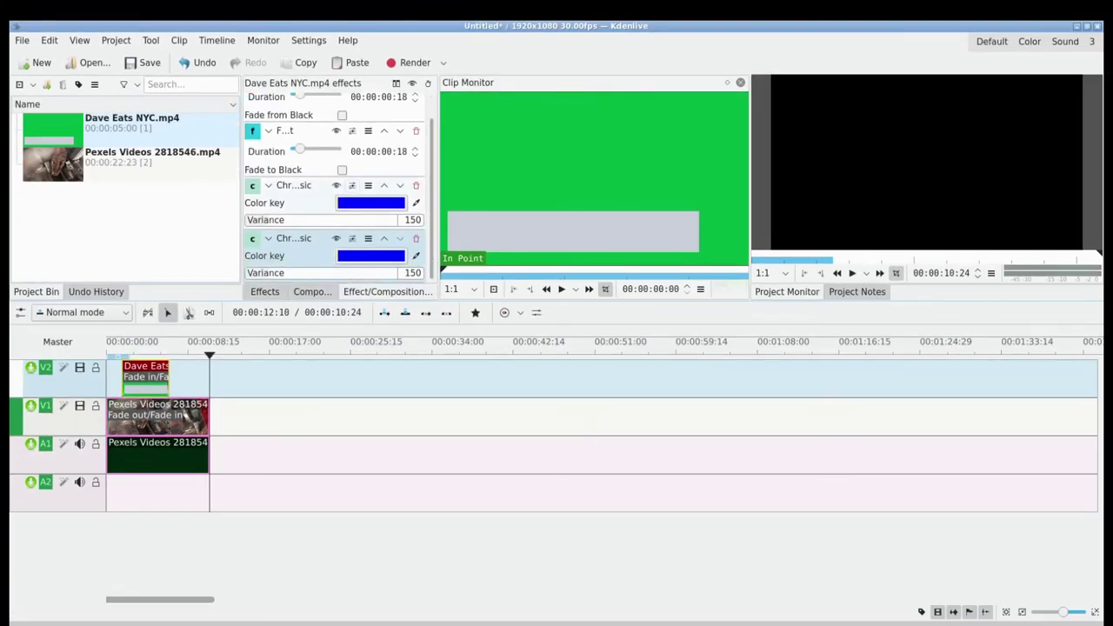
{"action": "scroll", "coordinate": [382, 177], "scroll_direction": "up", "scroll_amount": 3}
{"action": "scroll", "coordinate": [335, 226], "scroll_direction": "down", "scroll_amount": 2}
{"action": "left_click", "coordinate": [415, 185]}
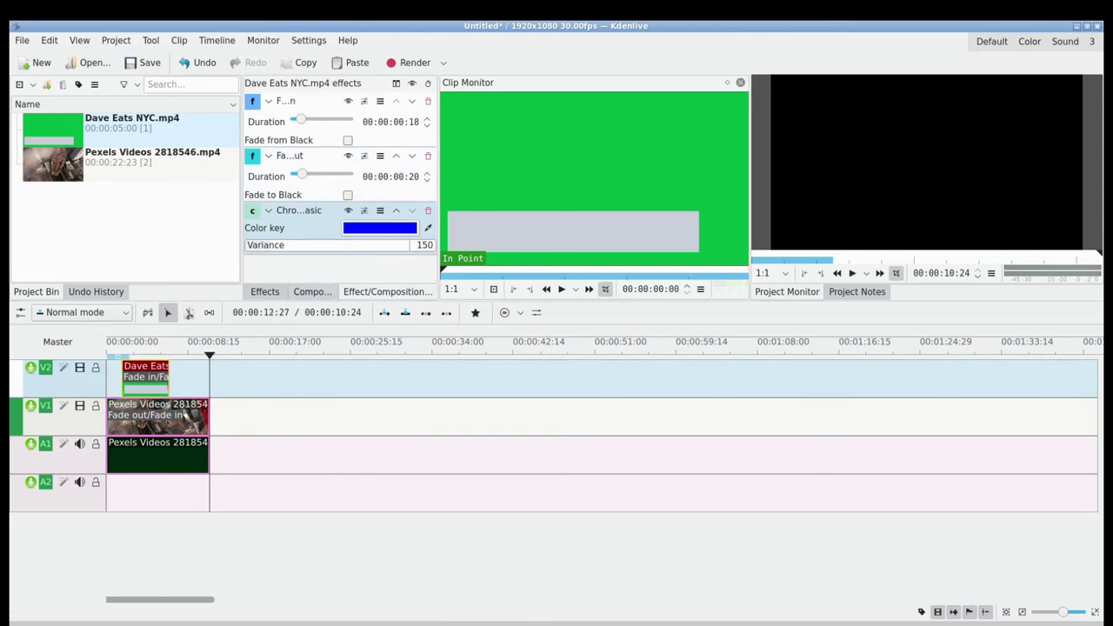
{"action": "key", "text": "space"}
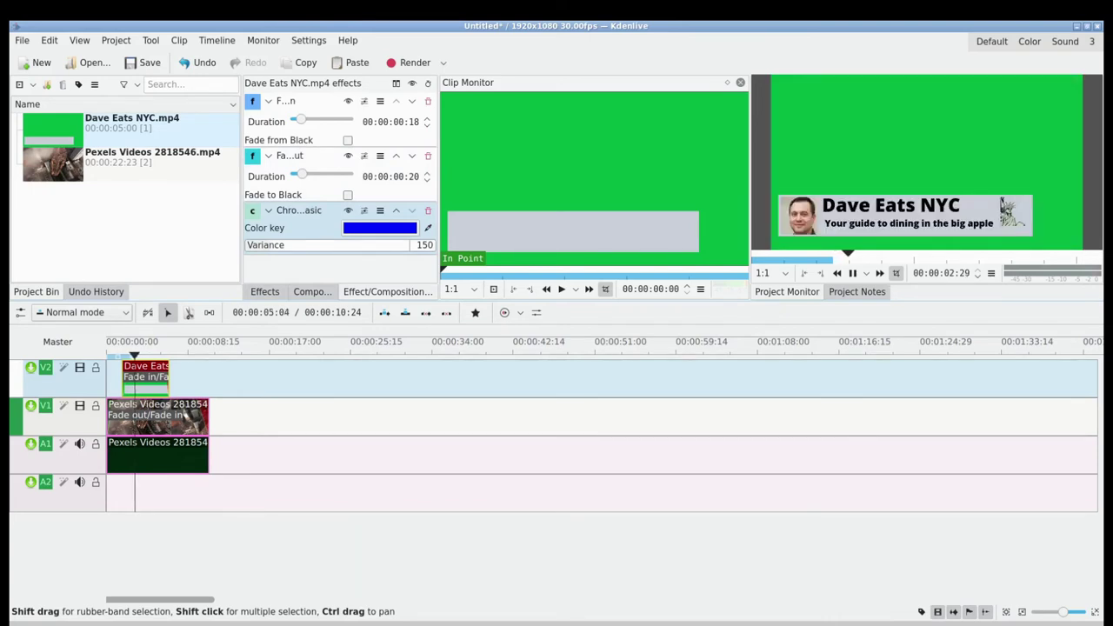
{"action": "key", "text": "space"}
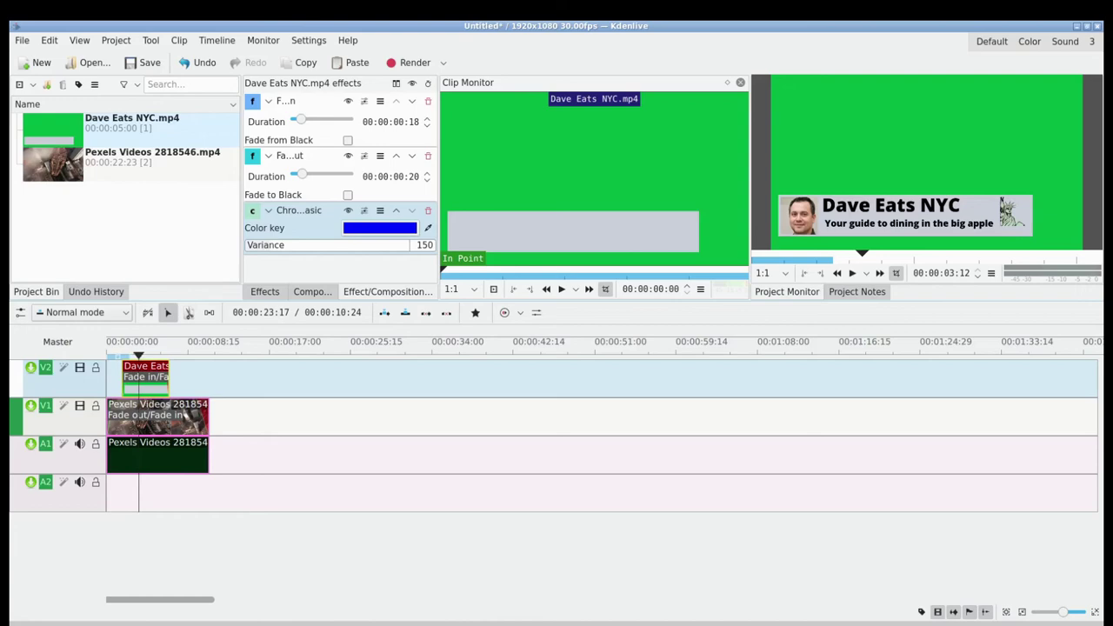
Set the Chroma Key: Basic color key to the custom green #00b140
{"action": "left_click", "coordinate": [380, 228]}
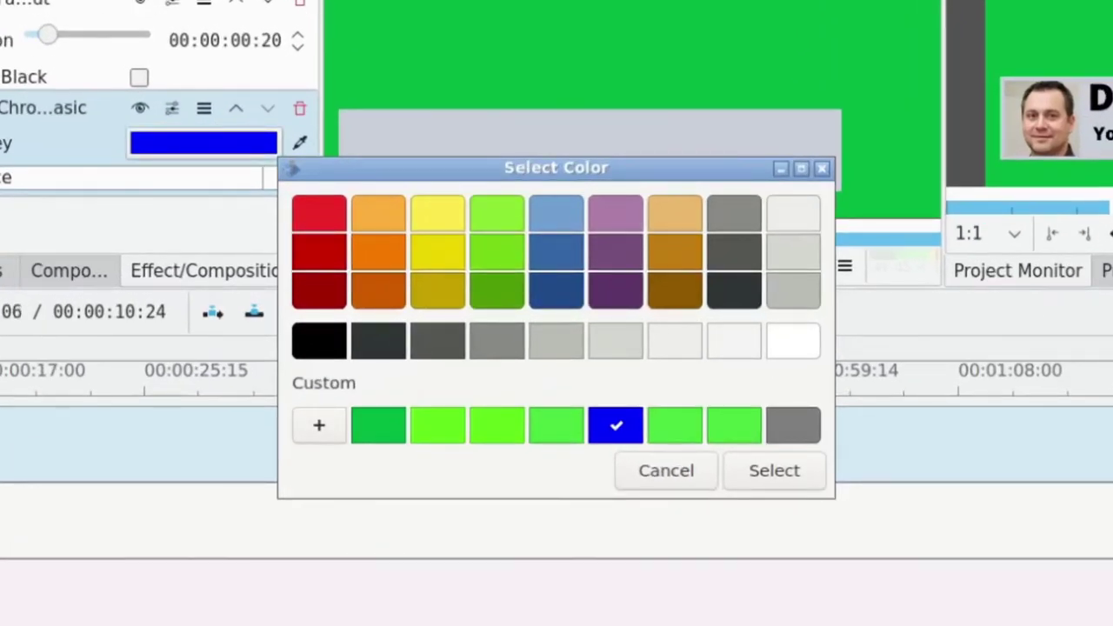
{"action": "left_click", "coordinate": [318, 424]}
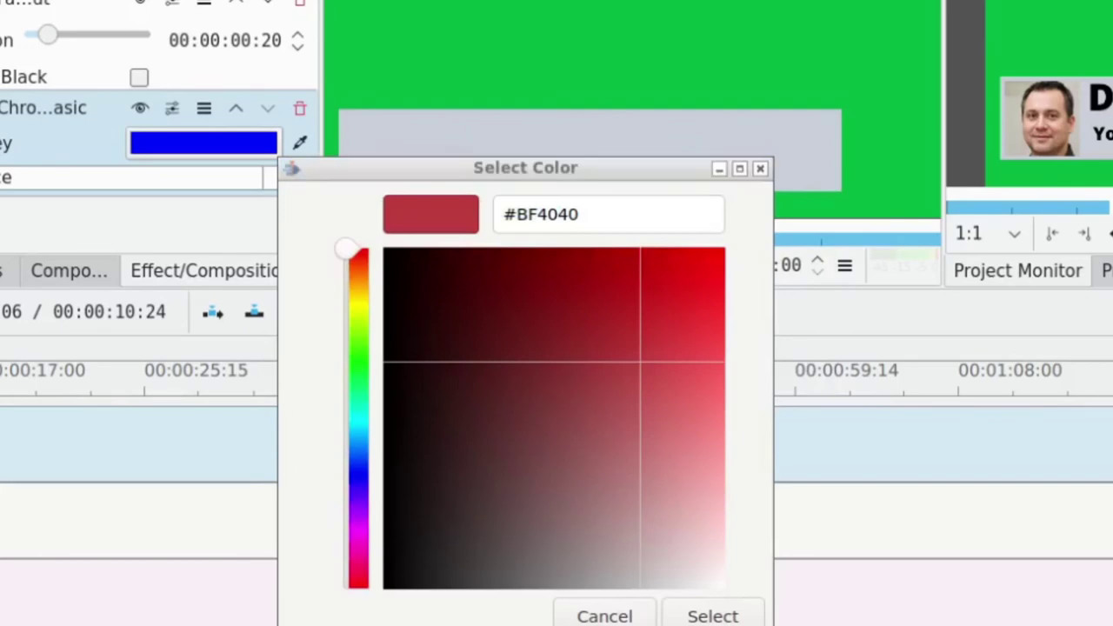
{"action": "left_click", "coordinate": [581, 215]}
{"action": "key", "text": "ctrl+a"}
{"action": "type", "text": "#00b140"}
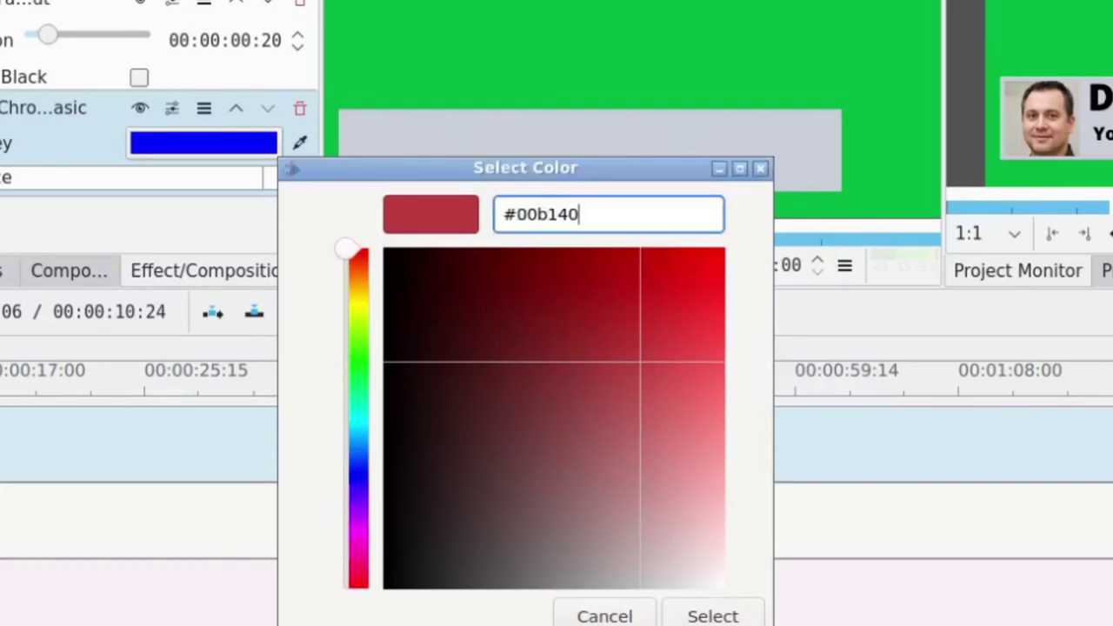
{"action": "key", "text": "Return"}
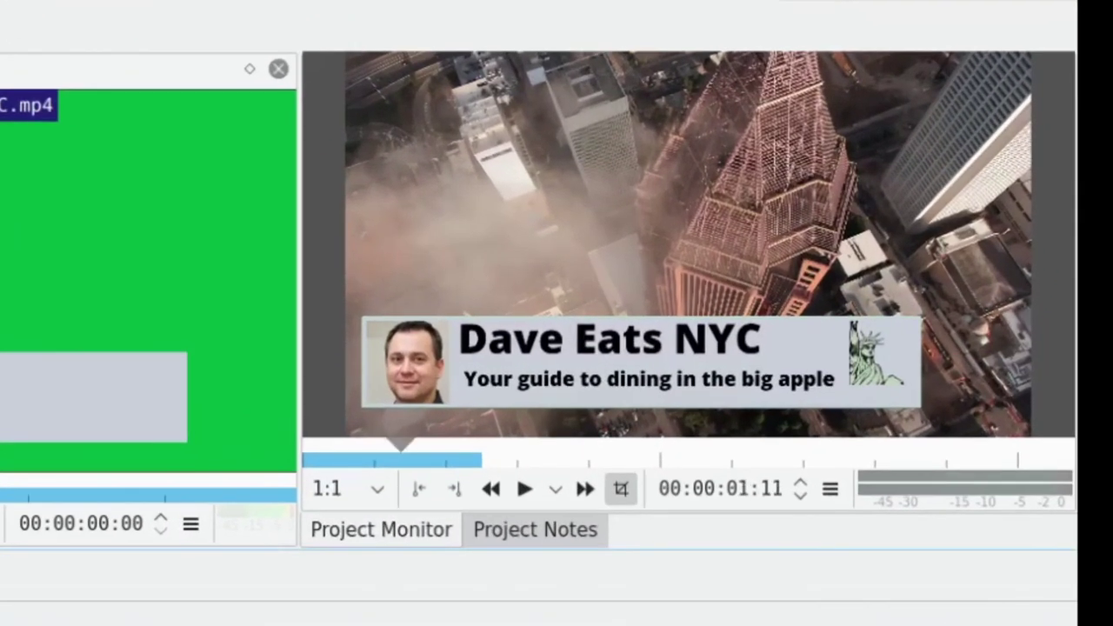
Preview the keyed lower third over the footage and raise the Chroma Key variance to 164
{"action": "key", "text": "space"}
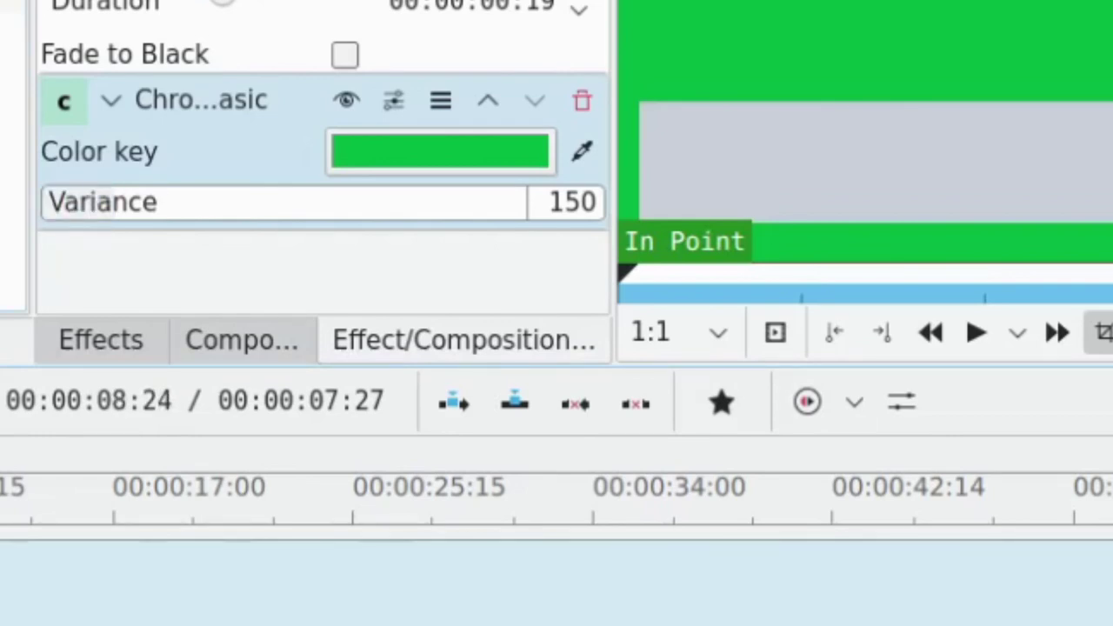
{"action": "scroll", "coordinate": [282, 202], "scroll_direction": "up", "scroll_amount": 7}
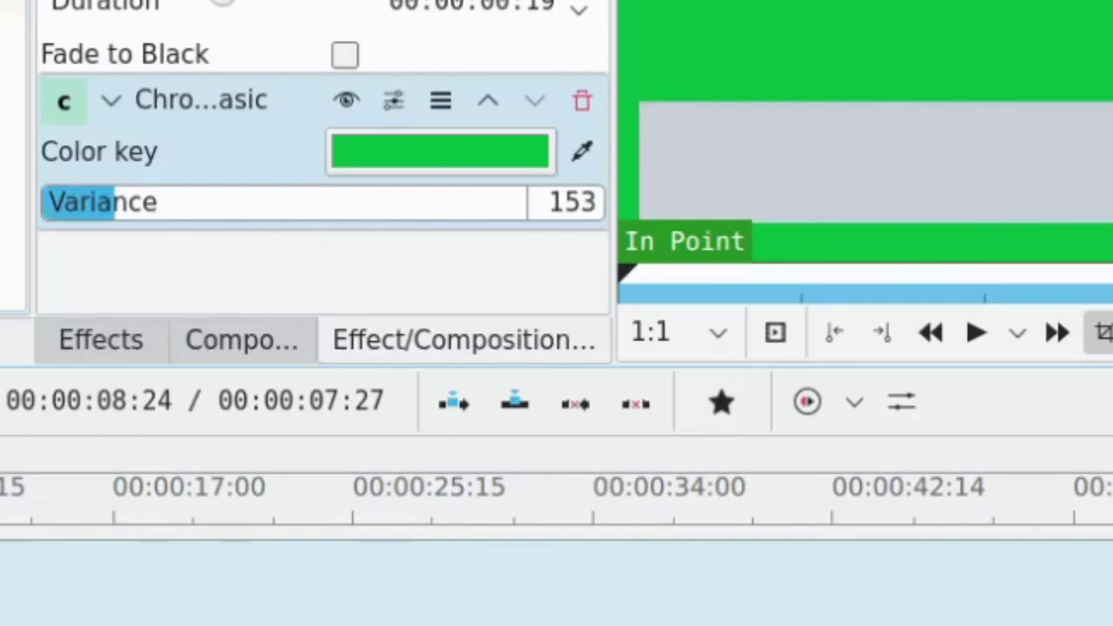
{"action": "scroll", "coordinate": [321, 202], "scroll_direction": "up", "scroll_amount": 7}
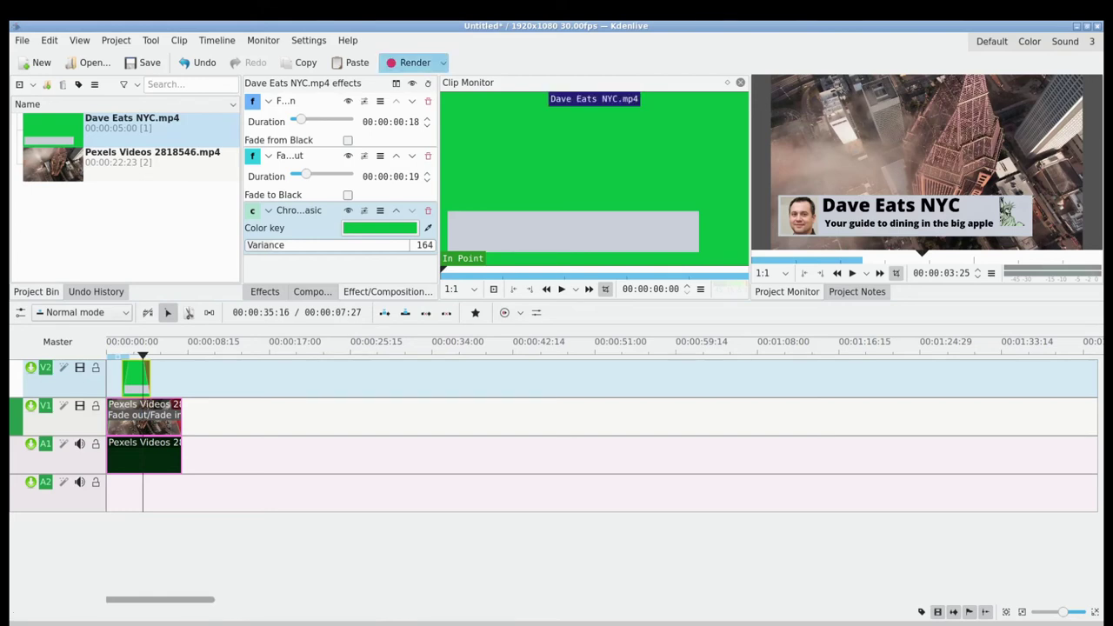
Open the project rendering settings and move their window aside, clear of the effect settings
{"action": "left_click", "coordinate": [409, 62]}
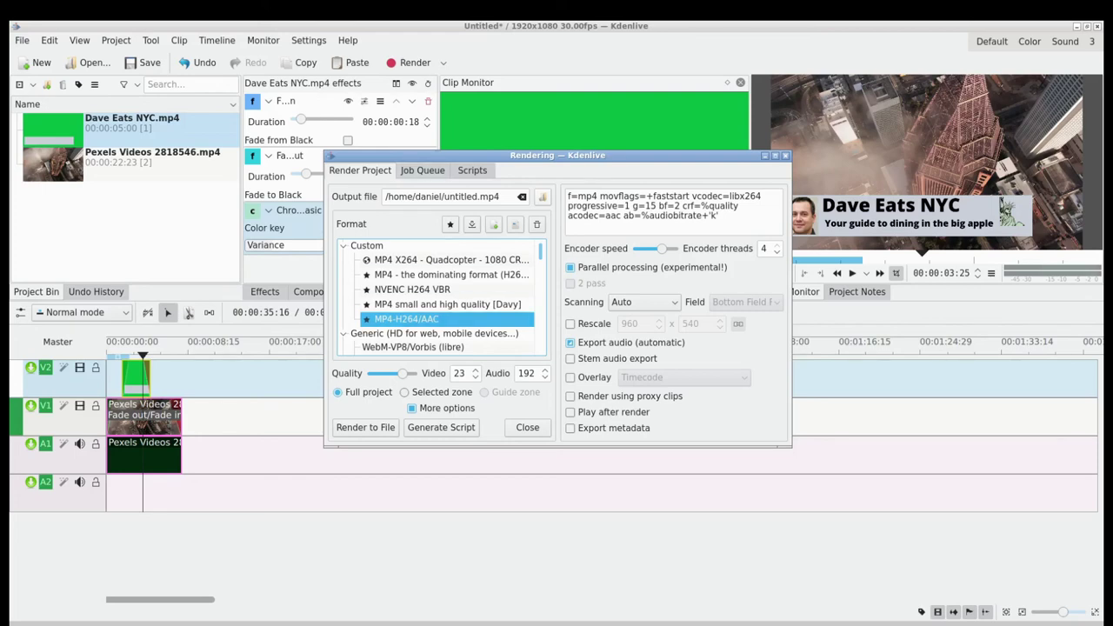
{"action": "left_click_drag", "start_coordinate": [556, 155], "coordinate": [802, 133]}
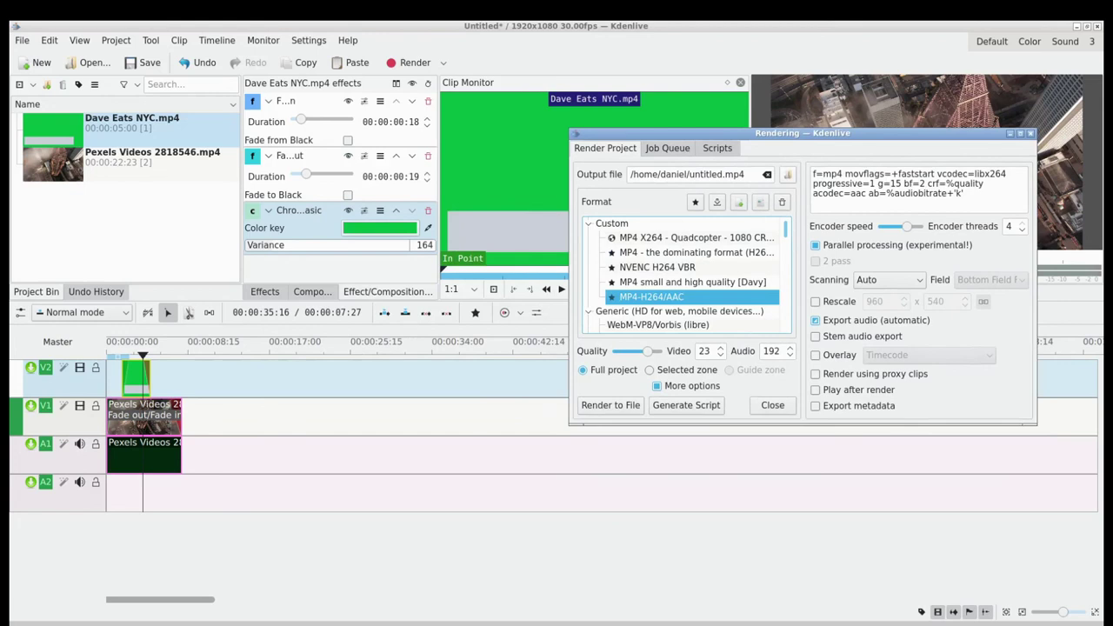